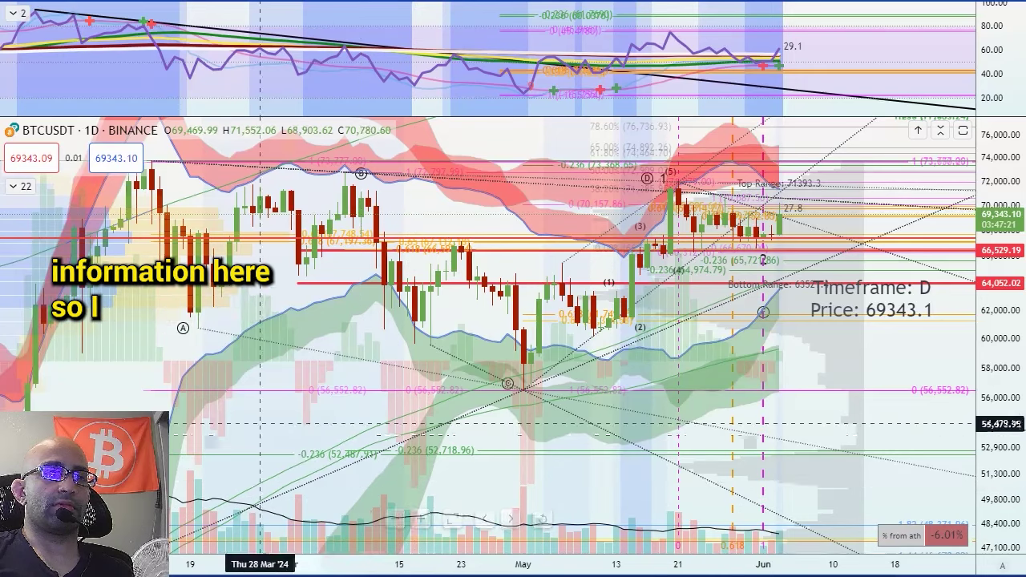
# - Hide the indicators on the daily chart and mark the upper and lower bounds of the March–June range with thick horizontal lines
pyautogui.hotkey('ctrl', 'alt', 'h')
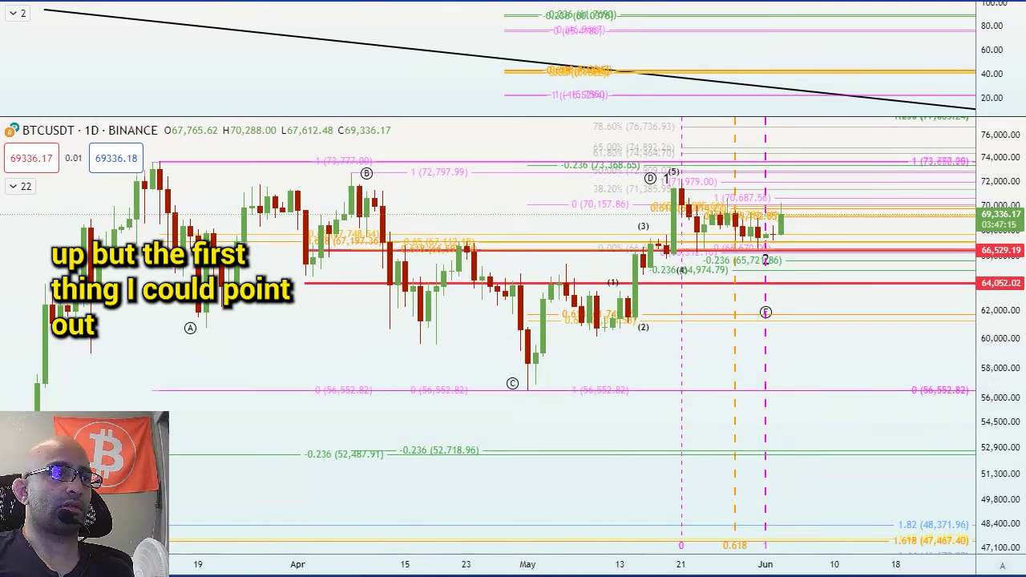
pyautogui.click(126, 170)
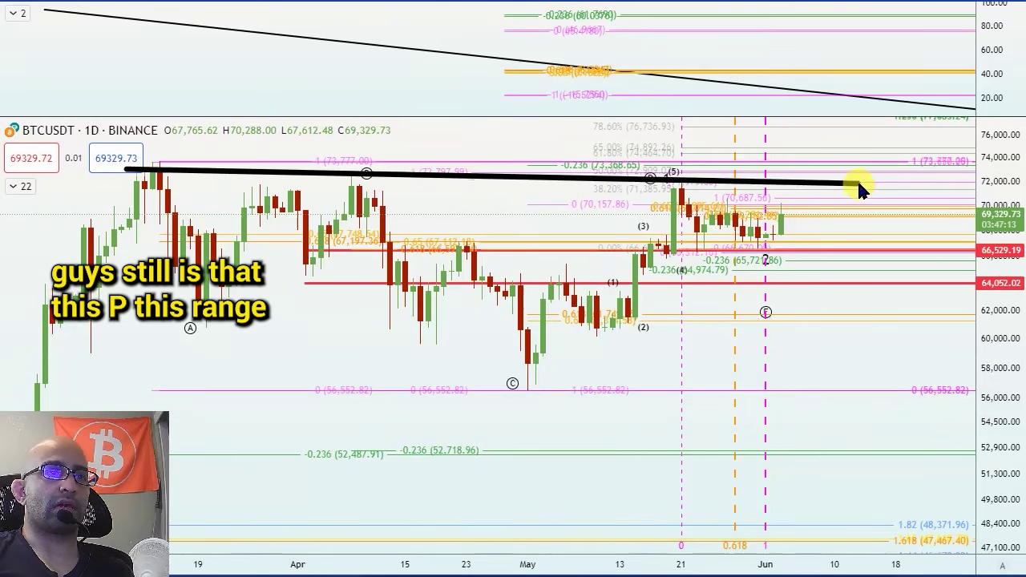
pyautogui.click(69, 361)
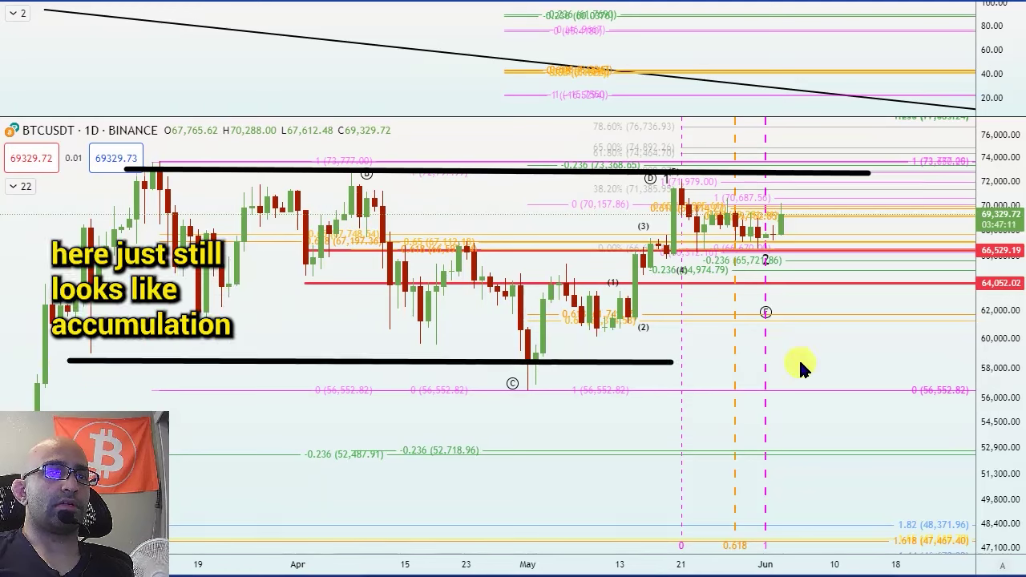
pyautogui.click(914, 364)
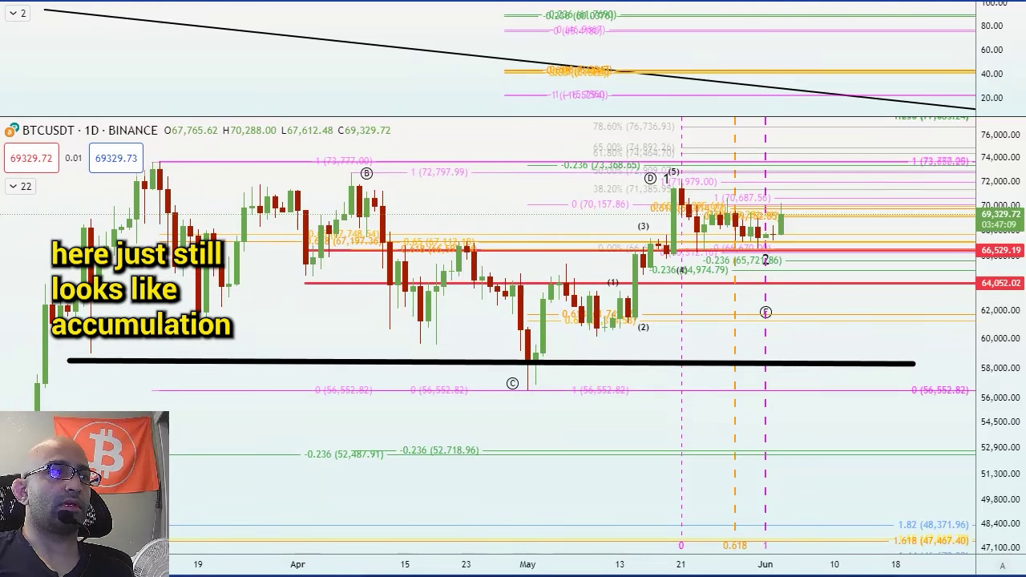
# - Switch to the 8h chart and outline the converging triangle after the wave 5 high with two thick trend lines
pyautogui.press('Tab')
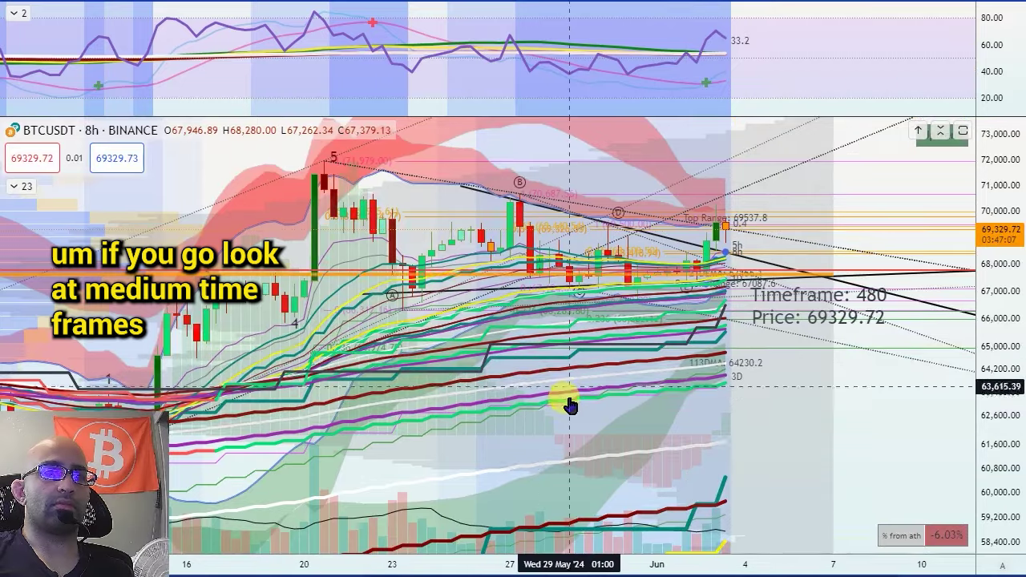
pyautogui.scroll(-2, 607, 385)
pyautogui.scroll(1, 610, 385)
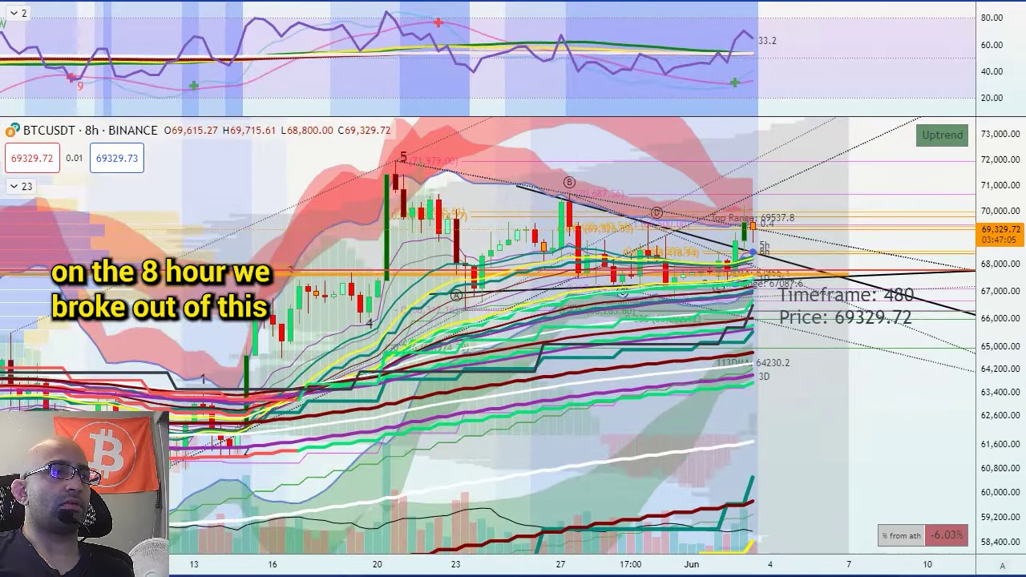
pyautogui.moveTo(357, 146); pyautogui.dragTo(890, 277)
pyautogui.moveTo(375, 305); pyautogui.dragTo(883, 275)
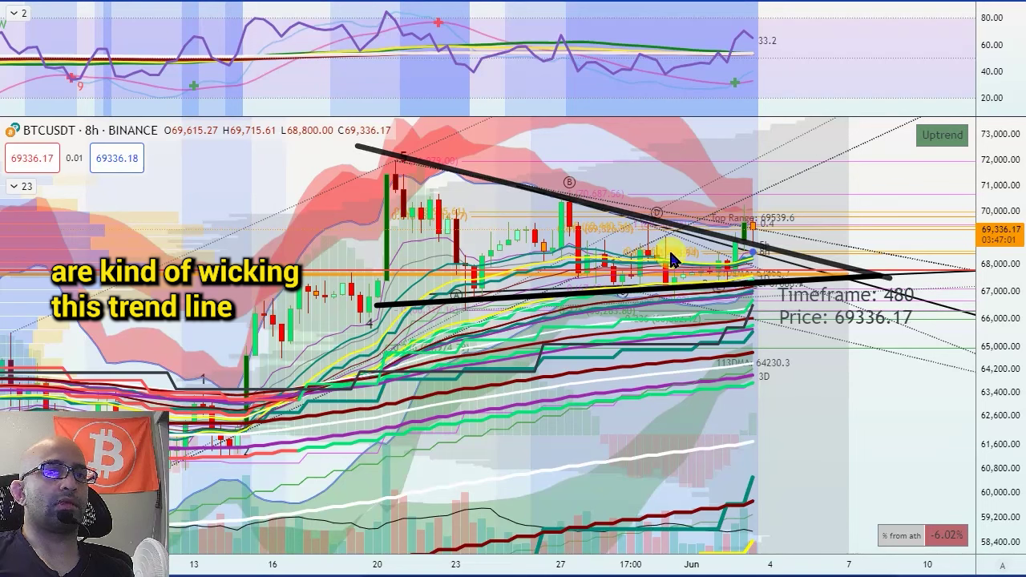
# - Highlight the latest candles and circle the moving averages beneath them, then trace the narrowing Bollinger bands with two converging strokes
pyautogui.moveTo(752, 221); pyautogui.dragTo(757, 241)
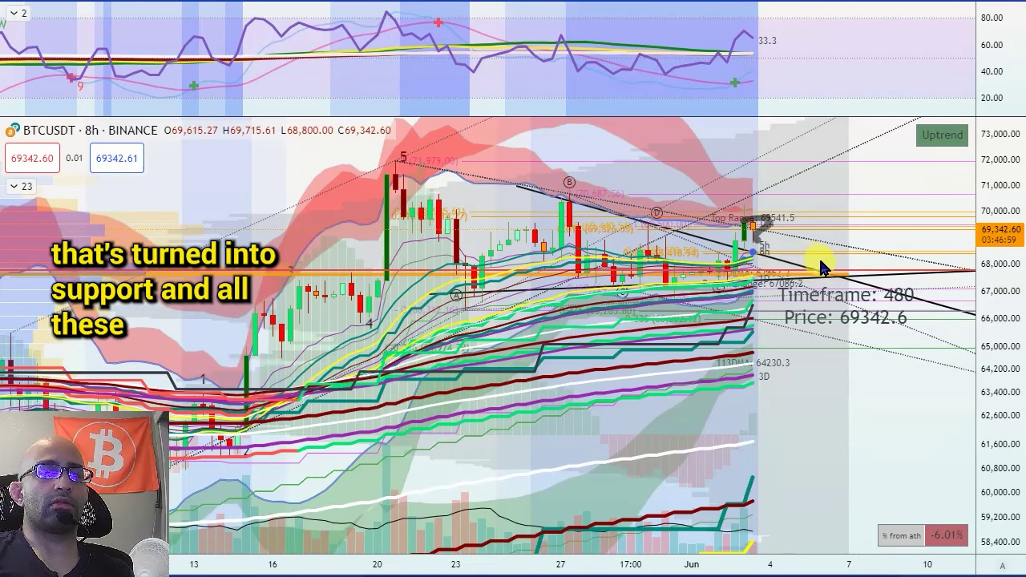
pyautogui.moveTo(814, 285); pyautogui.dragTo(793, 267)
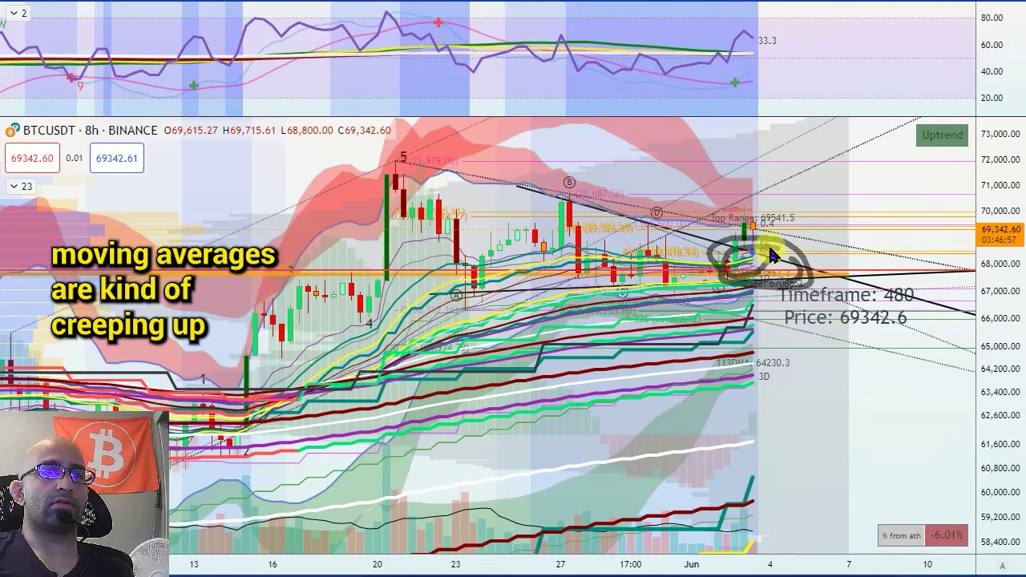
pyautogui.moveTo(341, 128)
pyautogui.mouseDown()
pyautogui.moveTo(778, 240)
pyautogui.moveTo(842, 236)
pyautogui.mouseUp()
pyautogui.moveTo(433, 440); pyautogui.dragTo(849, 291)
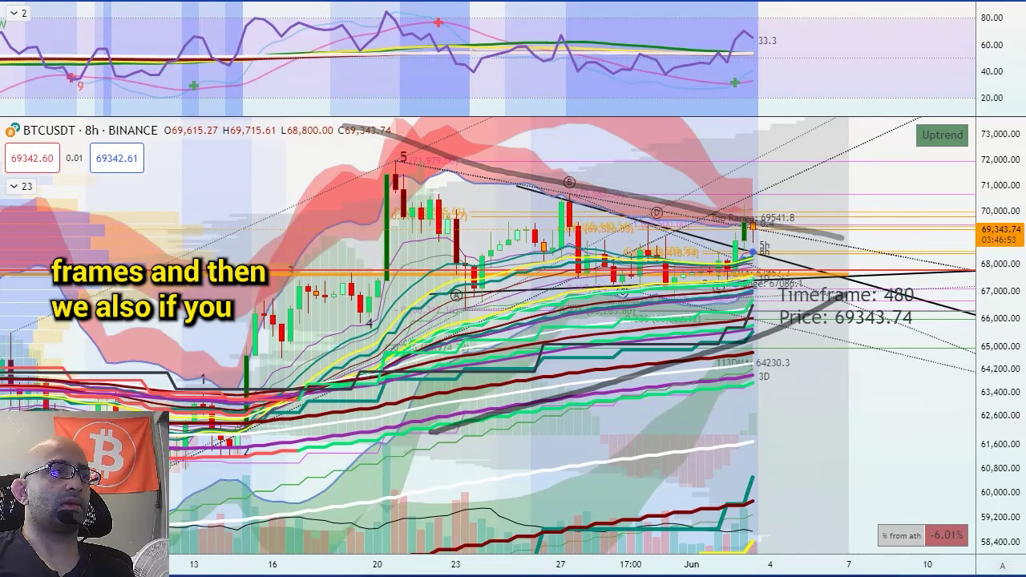
# - Return to the daily chart and draw Fibonacci retracements from the 71,979.00 high to 66,312.16 and from the 70,687.56 high to 66,670.00
pyautogui.hotkey('ctrl', 'Tab')
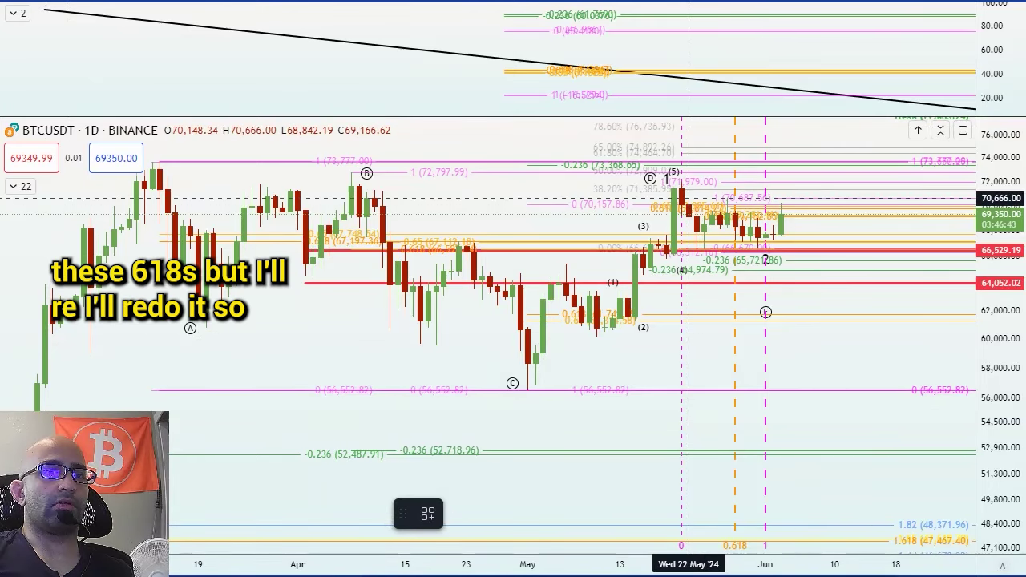
pyautogui.click(682, 182)
pyautogui.click(697, 252)
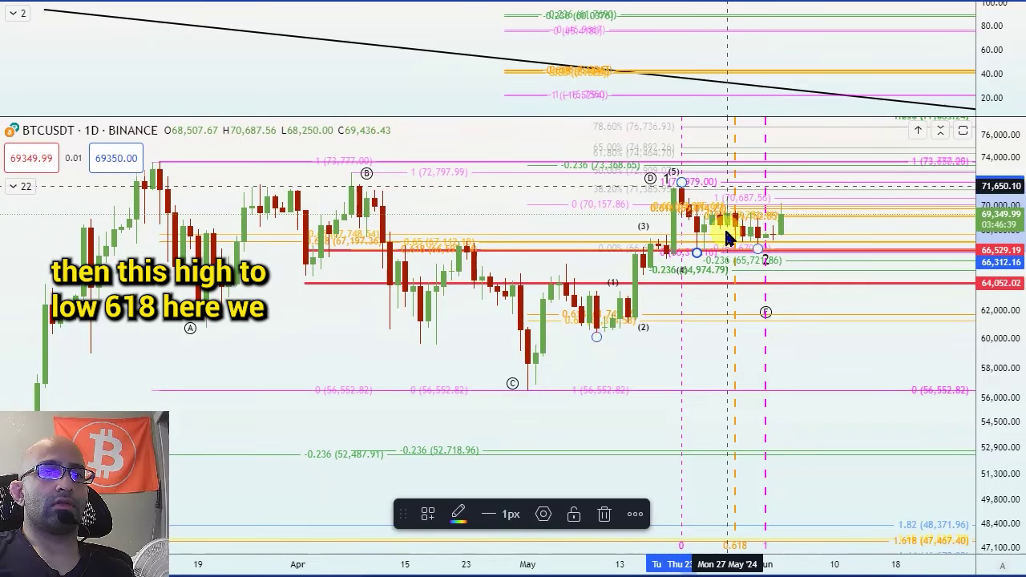
pyautogui.click(781, 203)
pyautogui.click(727, 198)
pyautogui.click(758, 248)
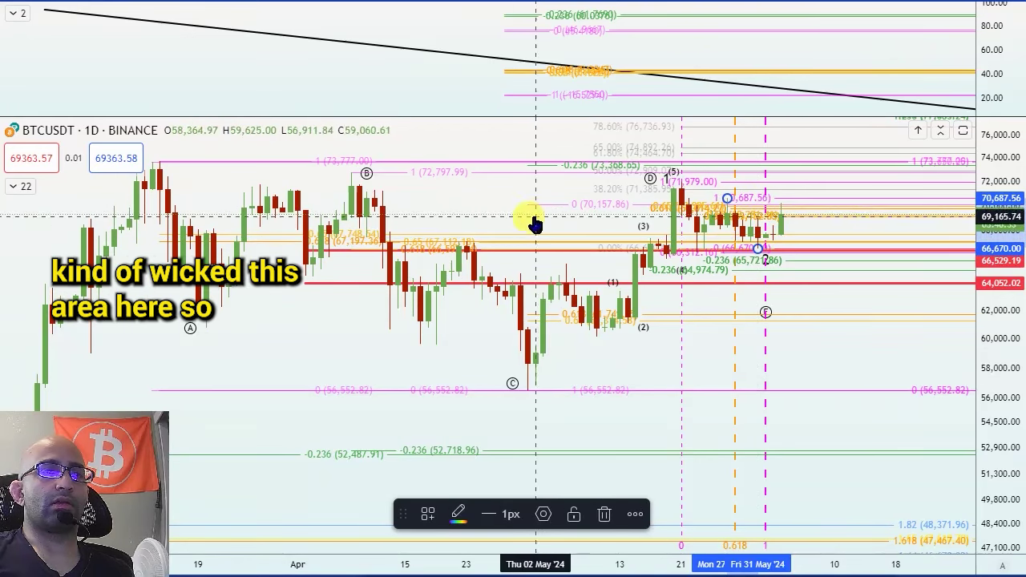
# - Draw Fibonacci retracements from the 8 April high of 72,797.99 and the mid-March high of 73,777.00 to the 1 May low of 56,552.82
pyautogui.click(551, 287)
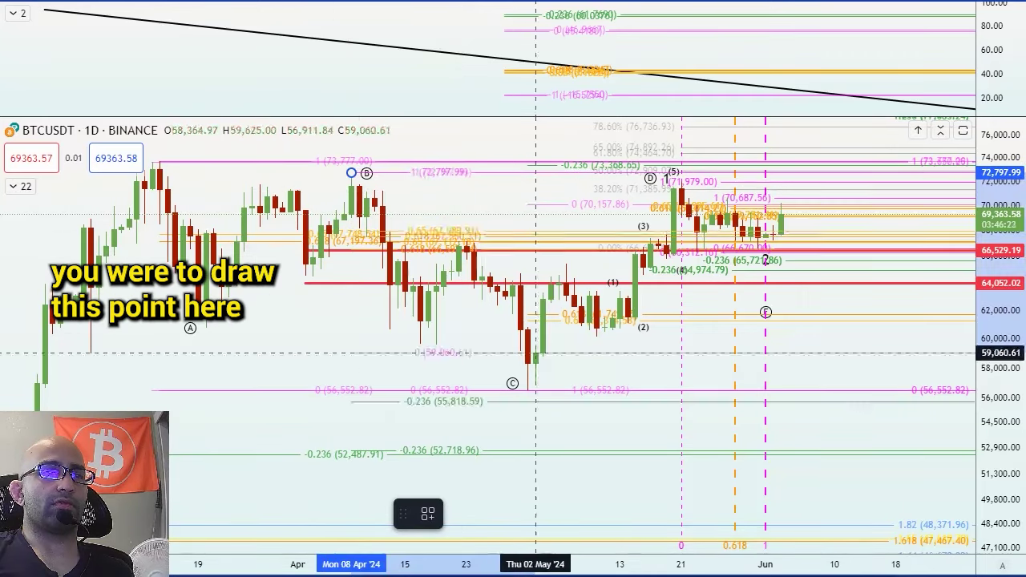
pyautogui.click(528, 390)
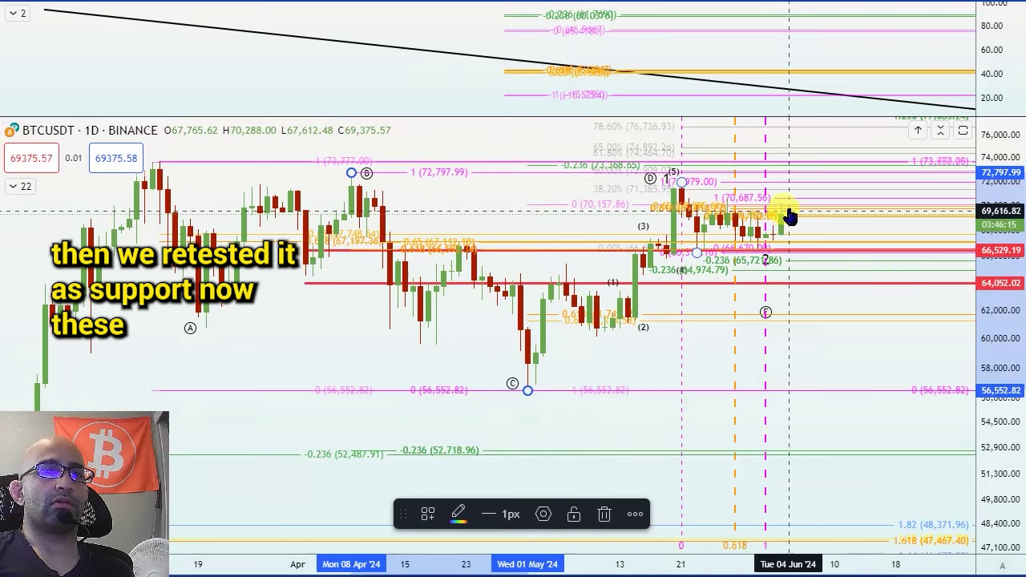
pyautogui.click(782, 254)
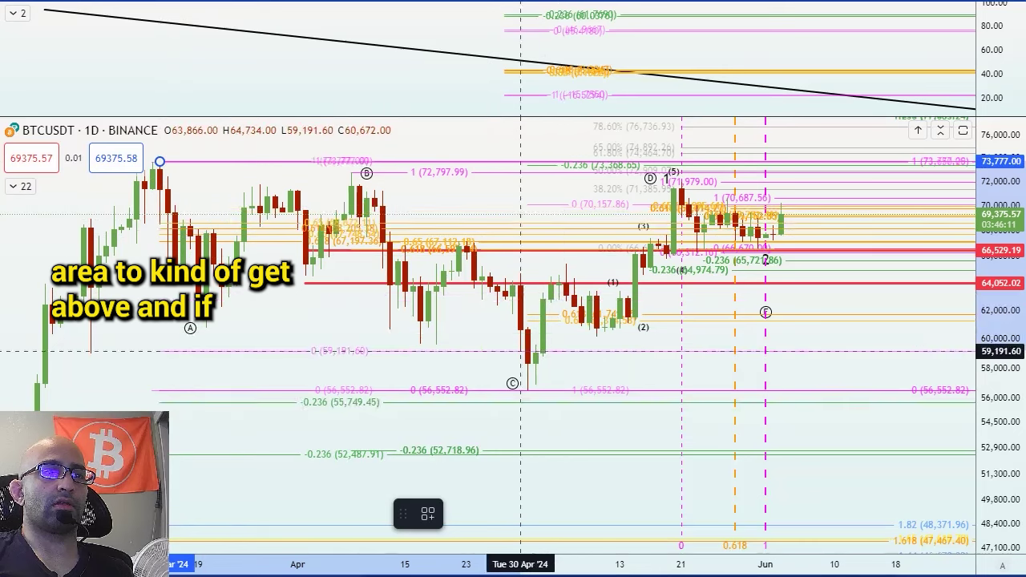
pyautogui.click(517, 373)
pyautogui.moveTo(524, 377); pyautogui.dragTo(530, 395)
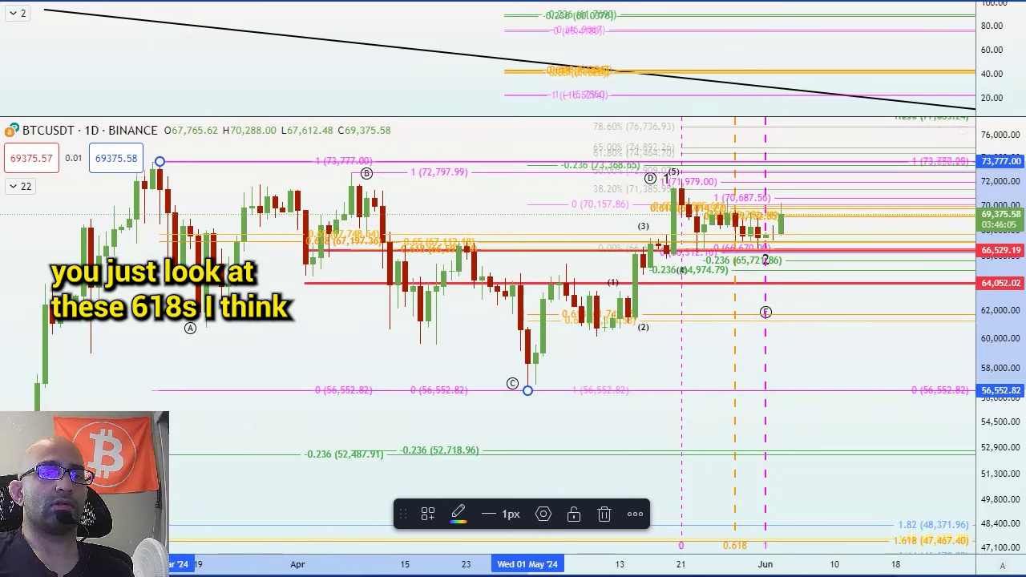
# - Mark the accumulation range with a thick line along the highs from mid-March and another just above the 1 May low
pyautogui.click(151, 168)
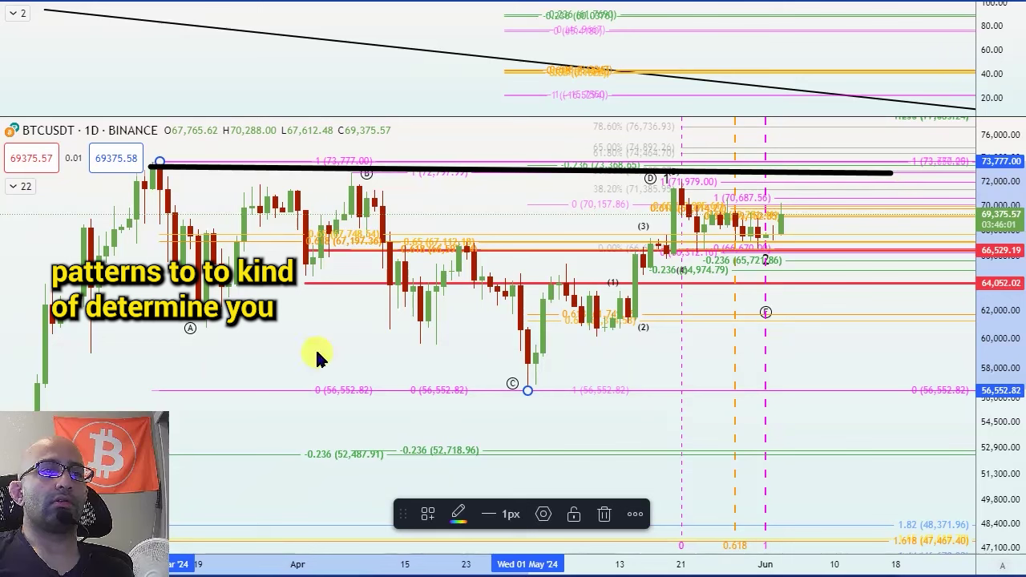
pyautogui.click(71, 373)
pyautogui.click(918, 380)
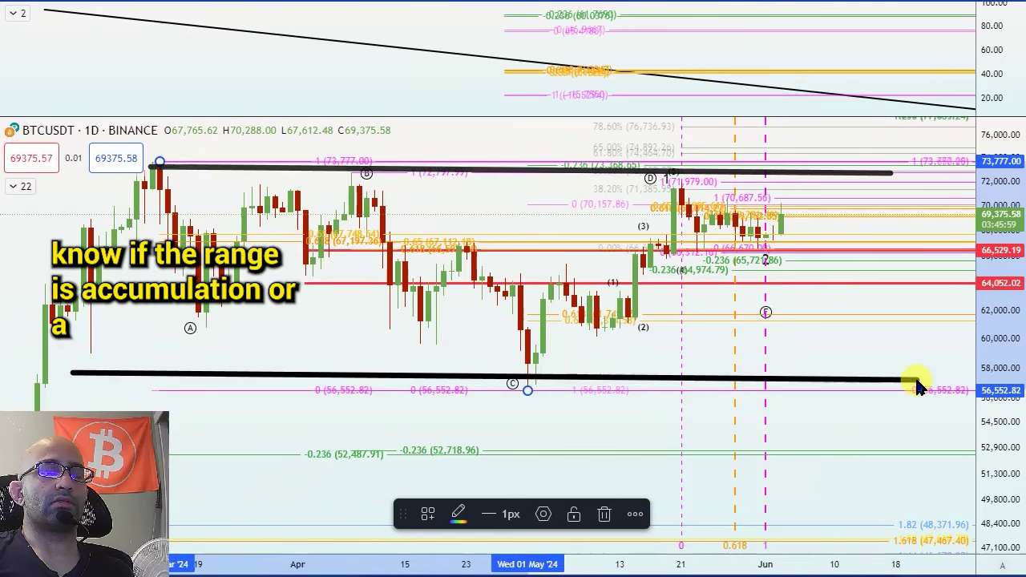
pyautogui.press('Delete')
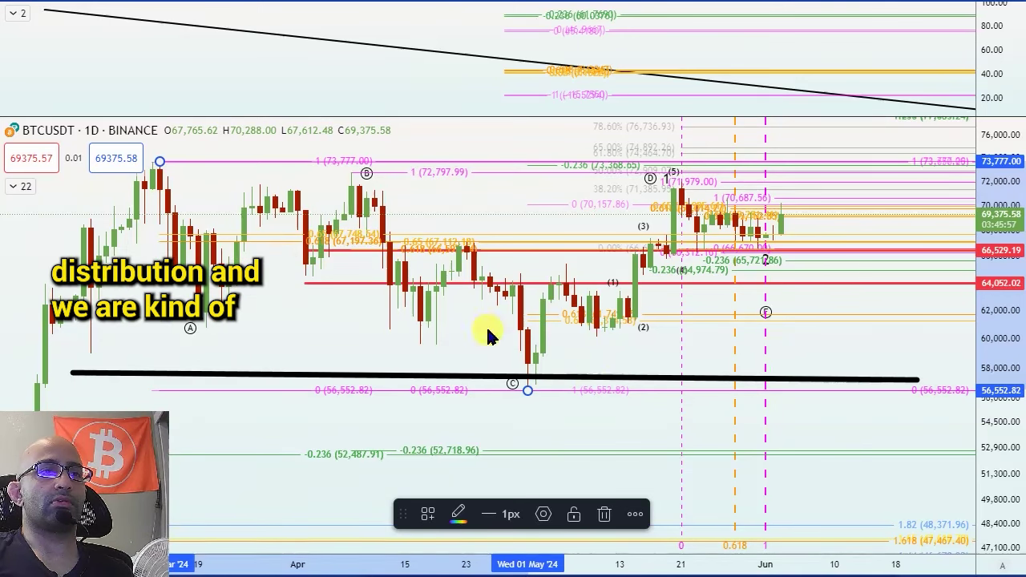
# - Underline the resistance along the range highs with thick lines and circle the support area beyond the latest candles, between about 60,000 and 70,000
pyautogui.click(146, 162)
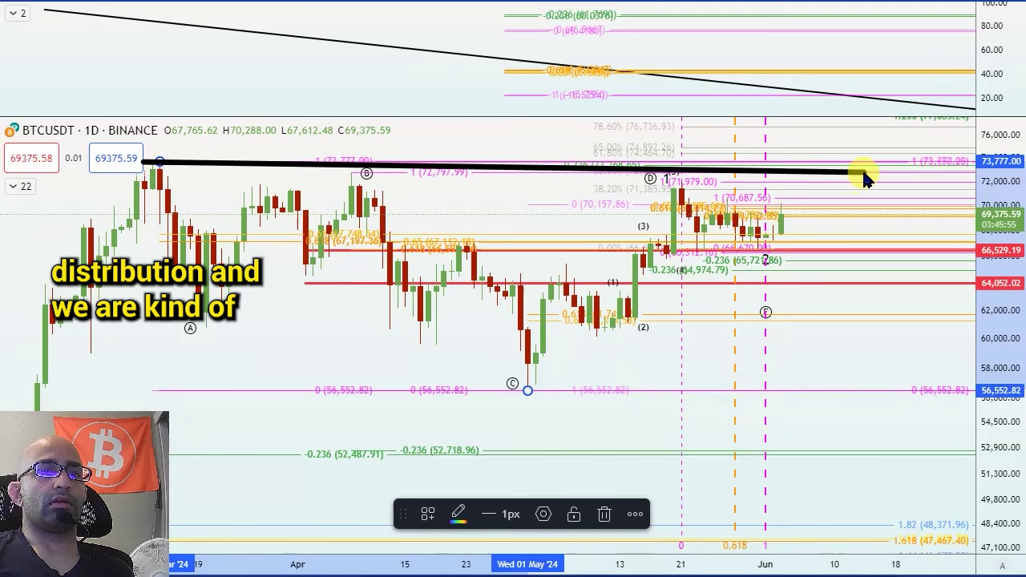
pyautogui.click(896, 163)
pyautogui.moveTo(228, 175)
pyautogui.mouseDown()
pyautogui.moveTo(931, 178)
pyautogui.moveTo(897, 183)
pyautogui.mouseUp()
pyautogui.click(897, 184)
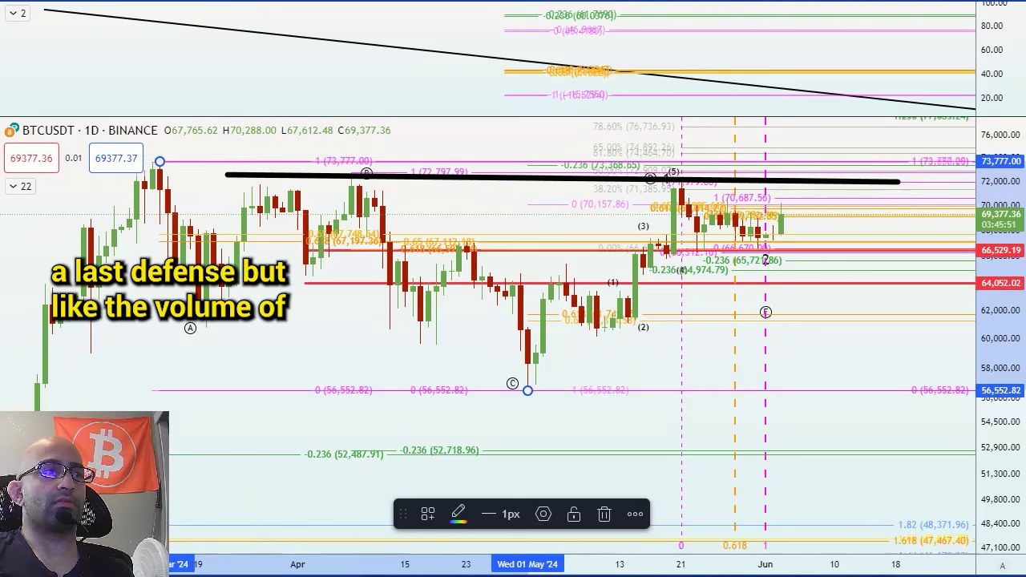
pyautogui.moveTo(865, 213)
pyautogui.mouseDown()
pyautogui.moveTo(807, 327)
pyautogui.moveTo(922, 250)
pyautogui.mouseUp()
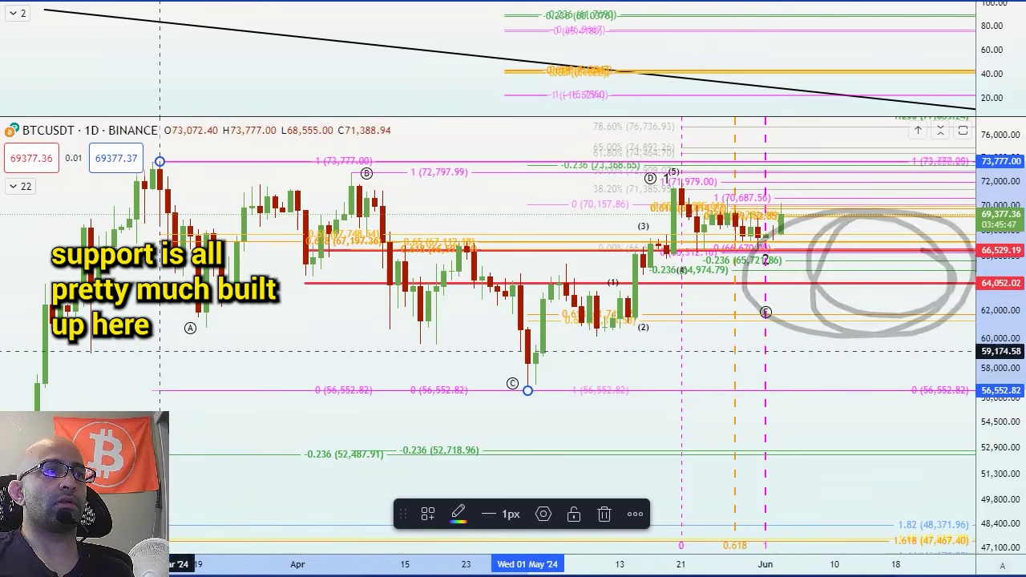
# - Switch to the 8h chart and examine how price sits against the key moving averages from late March to June
pyautogui.click(297, 353)
pyautogui.press('Tab')
pyautogui.scroll(-1, 603, 414)
pyautogui.scroll(-6, 601, 425)
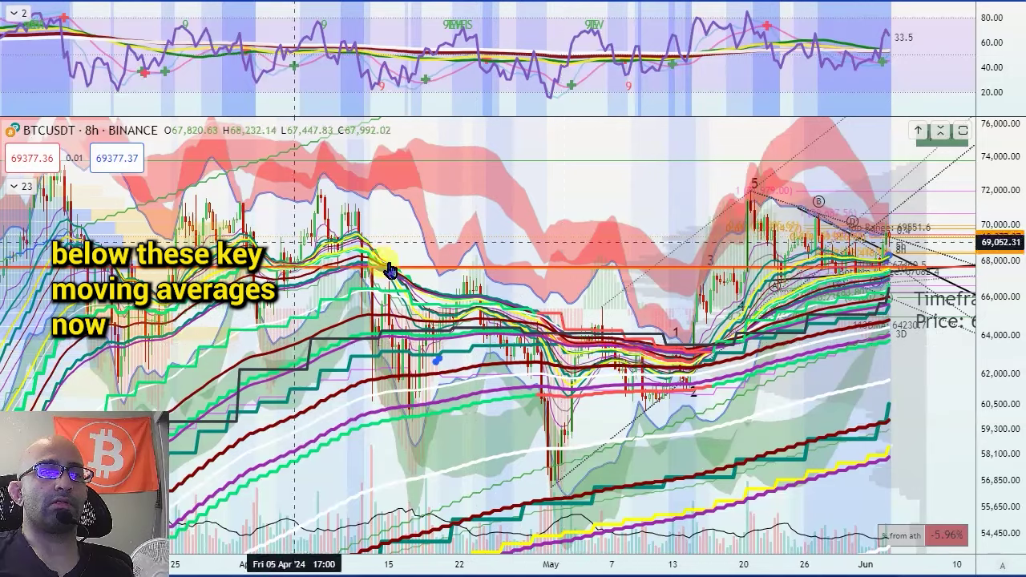
pyautogui.scroll(6, 726, 396)
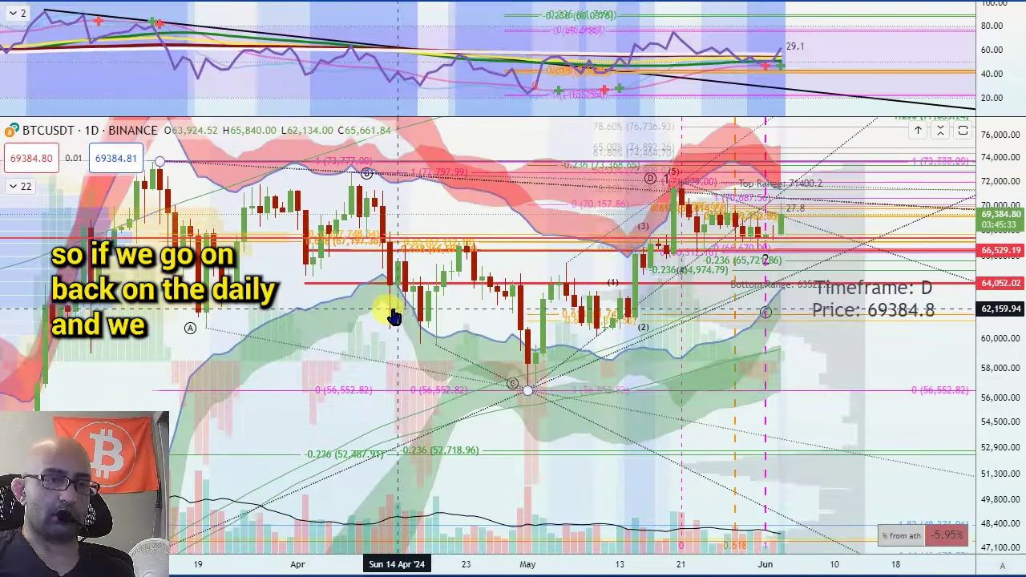
# - Outline the tightening Bollinger bands around the May and June candles on the daily chart with two converging lines
pyautogui.scroll(-1, 630, 393)
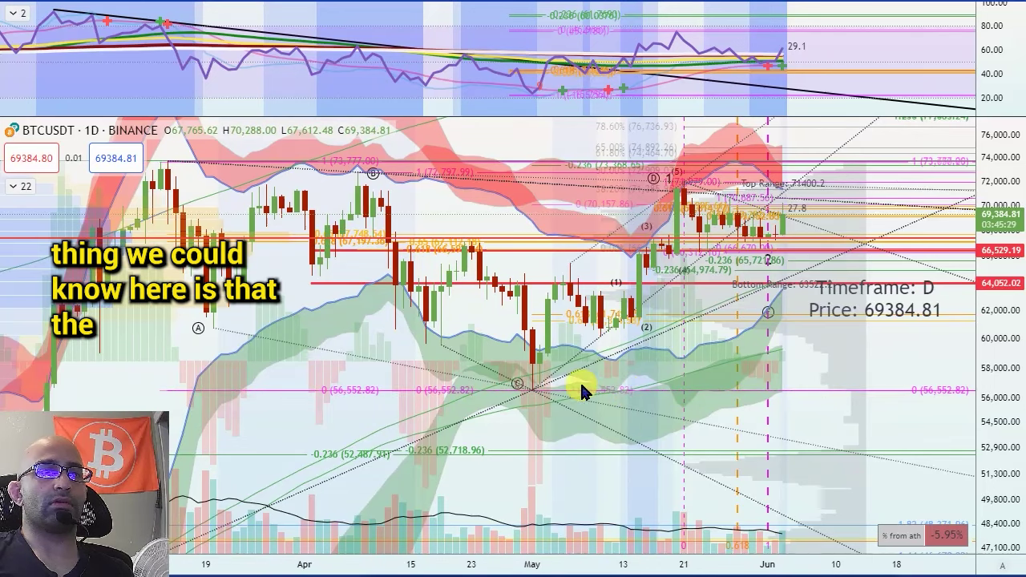
pyautogui.moveTo(585, 411); pyautogui.dragTo(700, 340)
pyautogui.moveTo(769, 197); pyautogui.dragTo(858, 221)
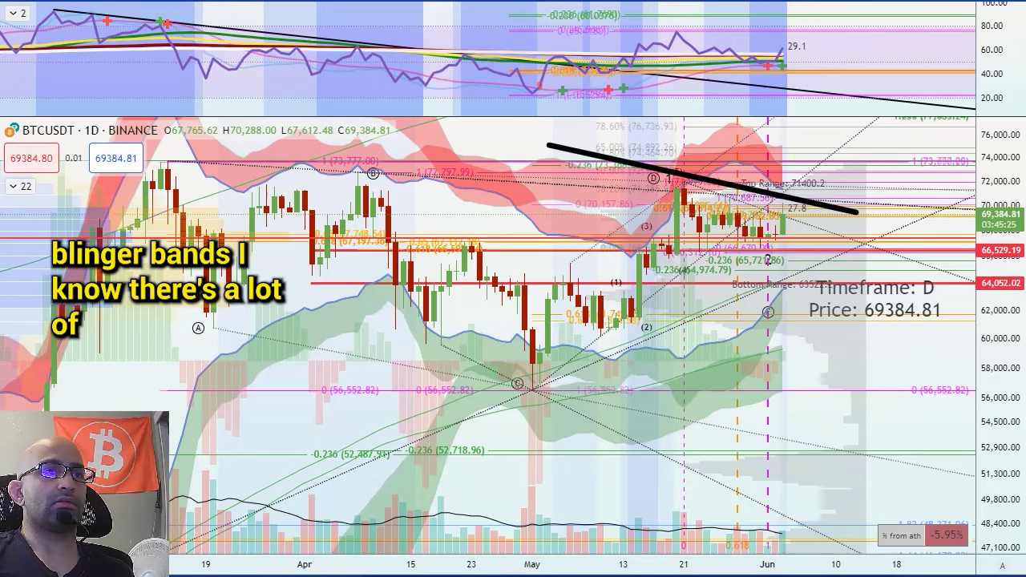
# - Circle the late-January cross-up on the daily oscillator and outline the squeezed Bollinger bands on price with two converging lines
pyautogui.scroll(-5, 582, 380)
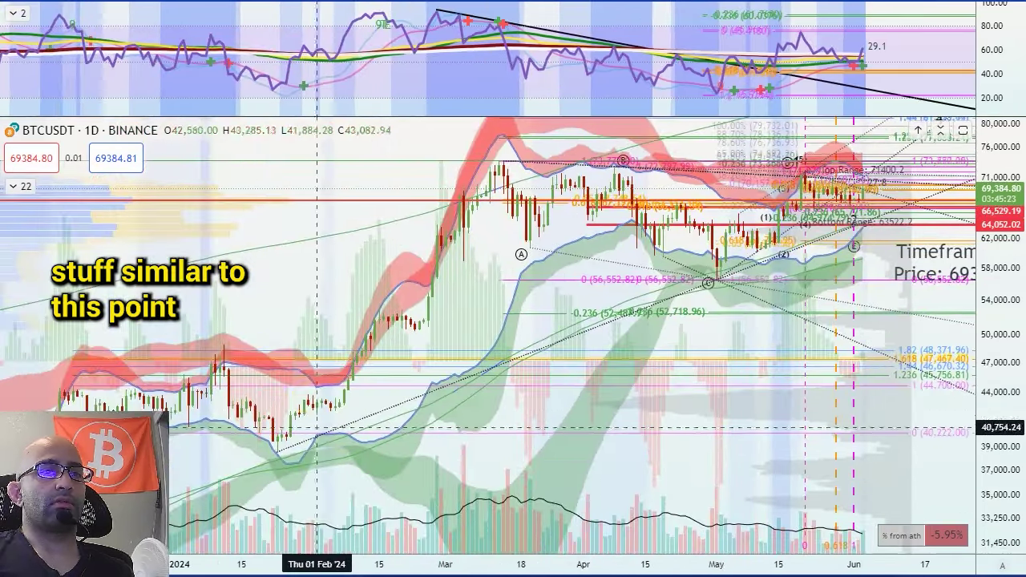
pyautogui.click(317, 405)
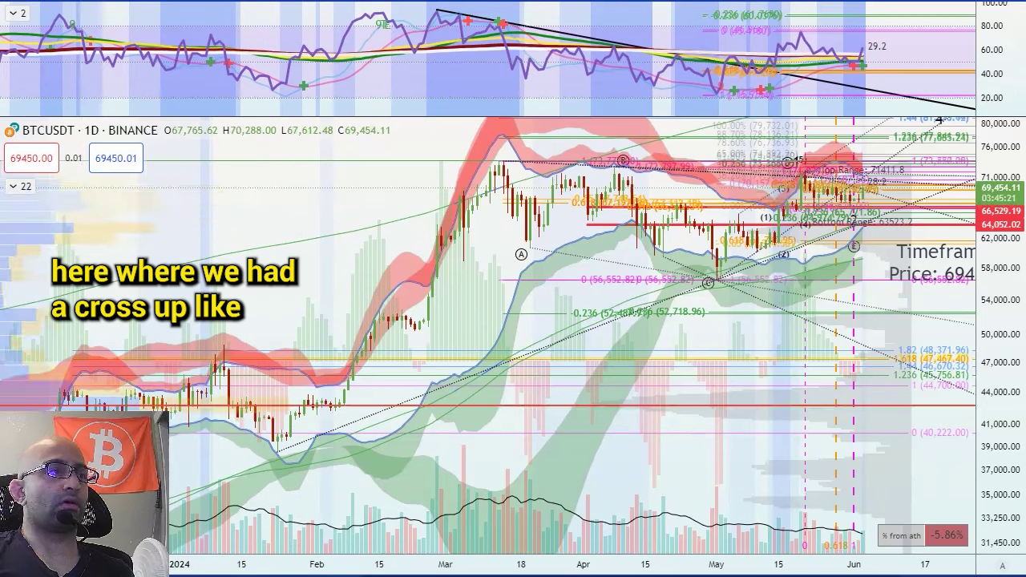
pyautogui.moveTo(325, 80); pyautogui.dragTo(318, 62)
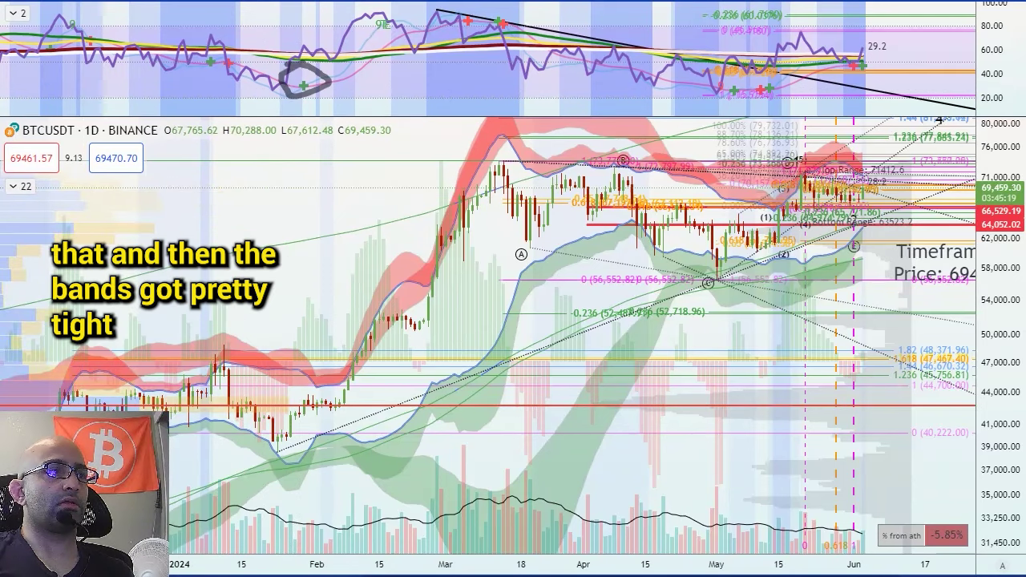
pyautogui.moveTo(230, 476); pyautogui.dragTo(345, 417)
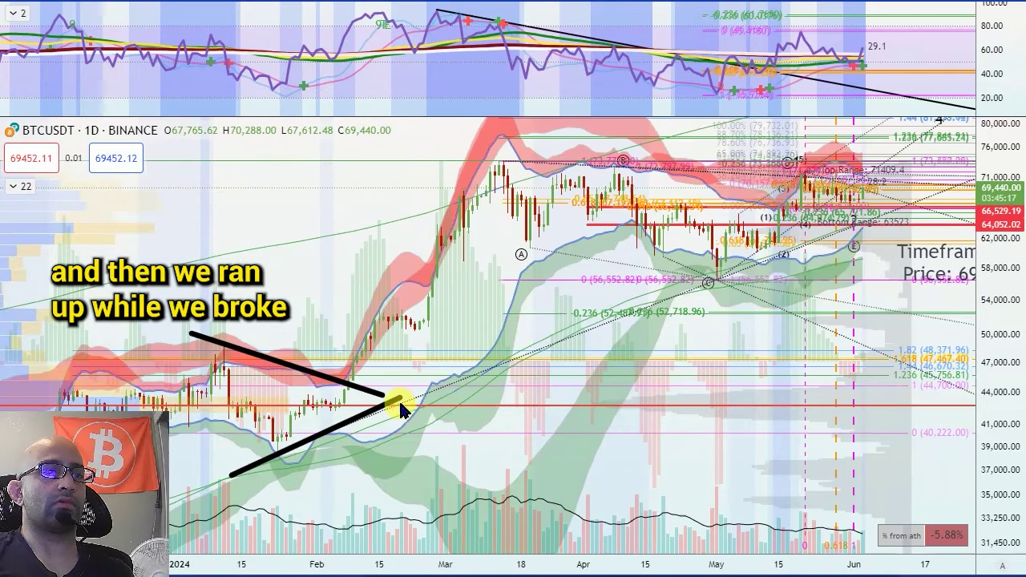
# - Mark the January oscillator breakout with a descending trend line and vertical lines at the cross-up and price low, and mark the current May–June oscillator section
pyautogui.moveTo(50, 11); pyautogui.dragTo(359, 90)
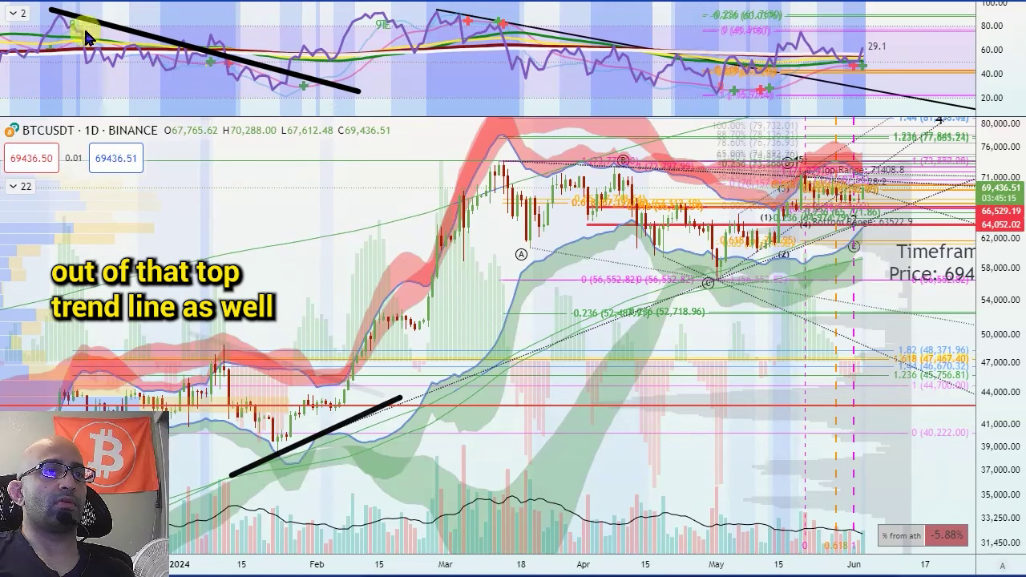
pyautogui.moveTo(293, 36); pyautogui.dragTo(290, 155)
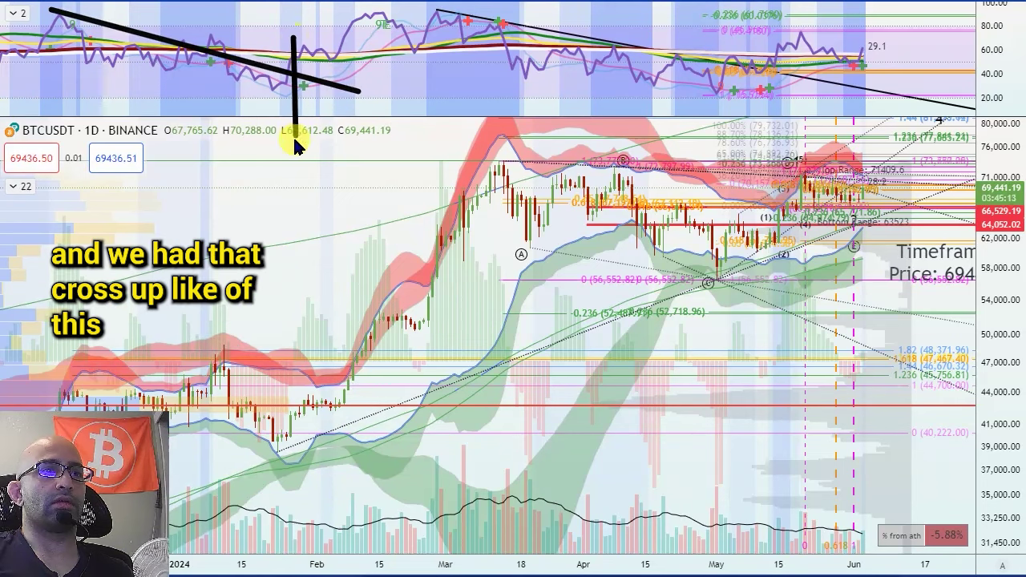
pyautogui.moveTo(276, 350); pyautogui.dragTo(287, 499)
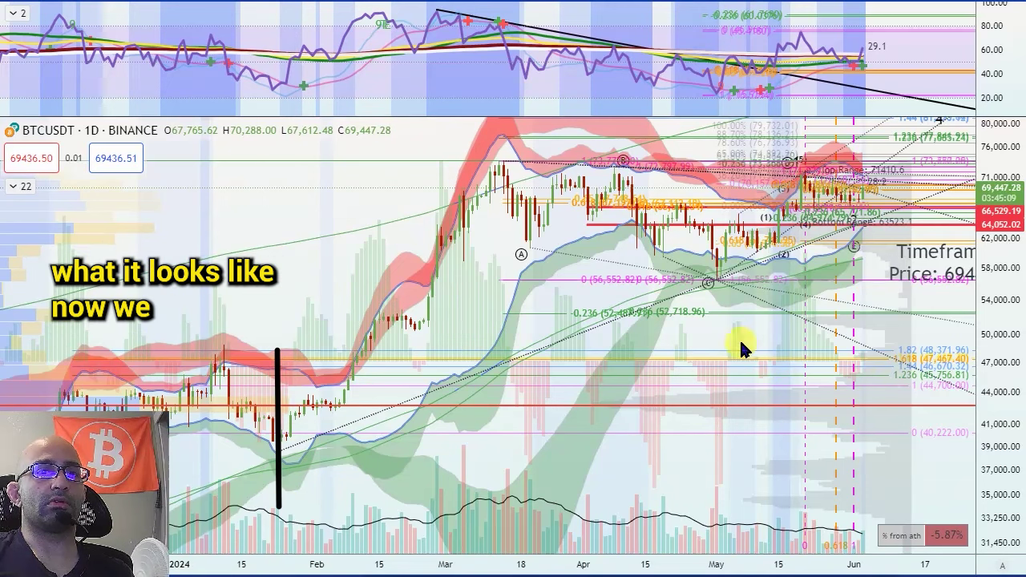
pyautogui.moveTo(712, 55); pyautogui.dragTo(886, 98)
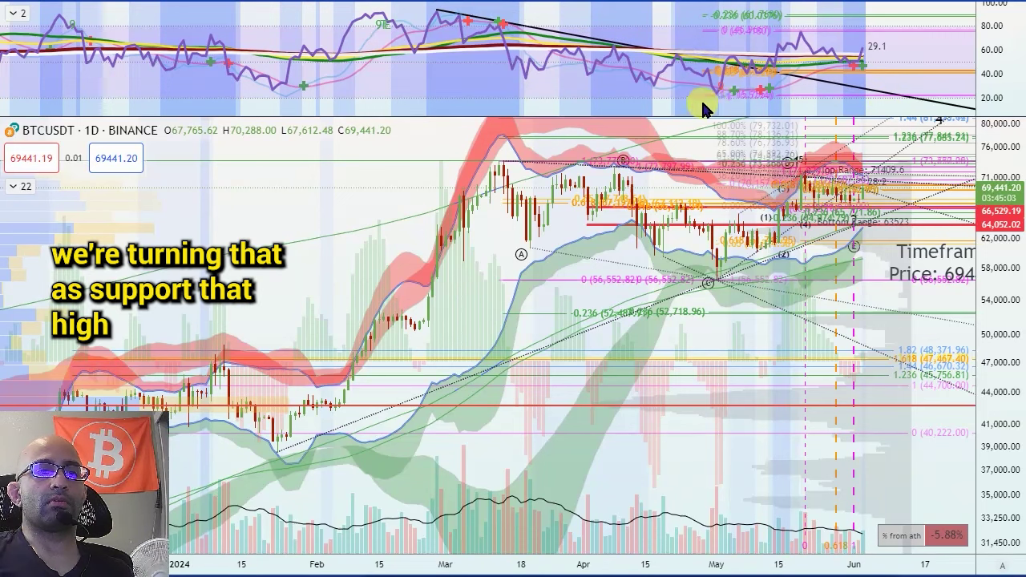
# - Mark the daily oscillator's May rise and current cross-up with an ascending and a vertical line, and outline the tightening bands with two converging lines
pyautogui.moveTo(808, 32); pyautogui.dragTo(802, 24)
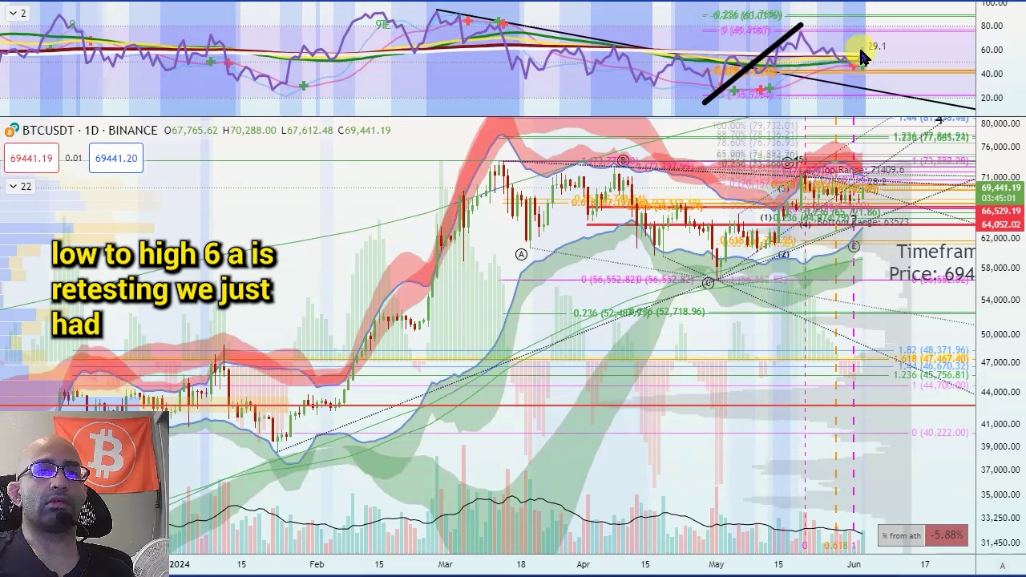
pyautogui.moveTo(867, 98); pyautogui.dragTo(864, 34)
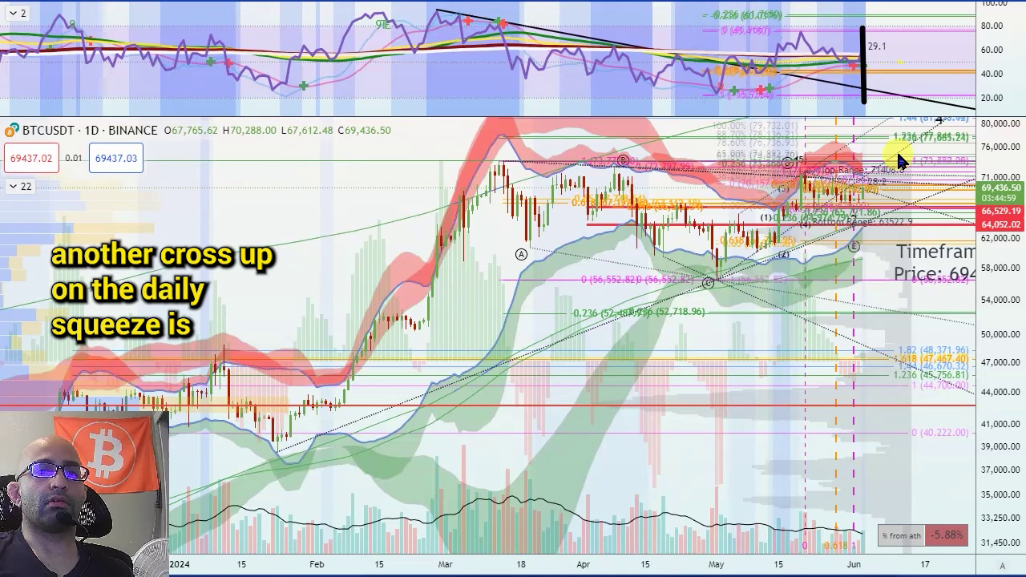
pyautogui.moveTo(801, 258); pyautogui.dragTo(892, 199)
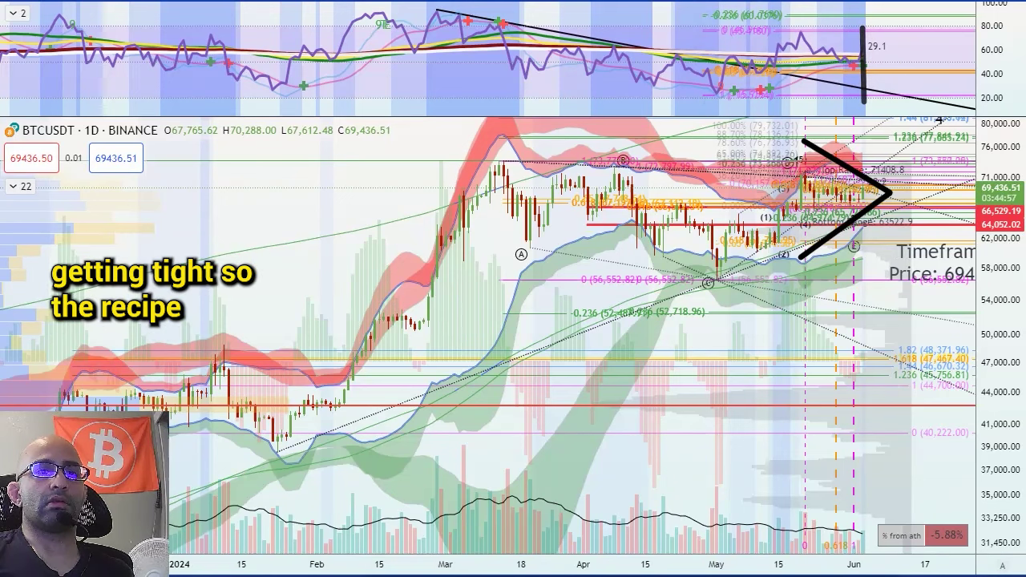
# - Trace the daily volume average from mid-March to June and circle the latest June volume bar
pyautogui.scroll(5, 706, 401)
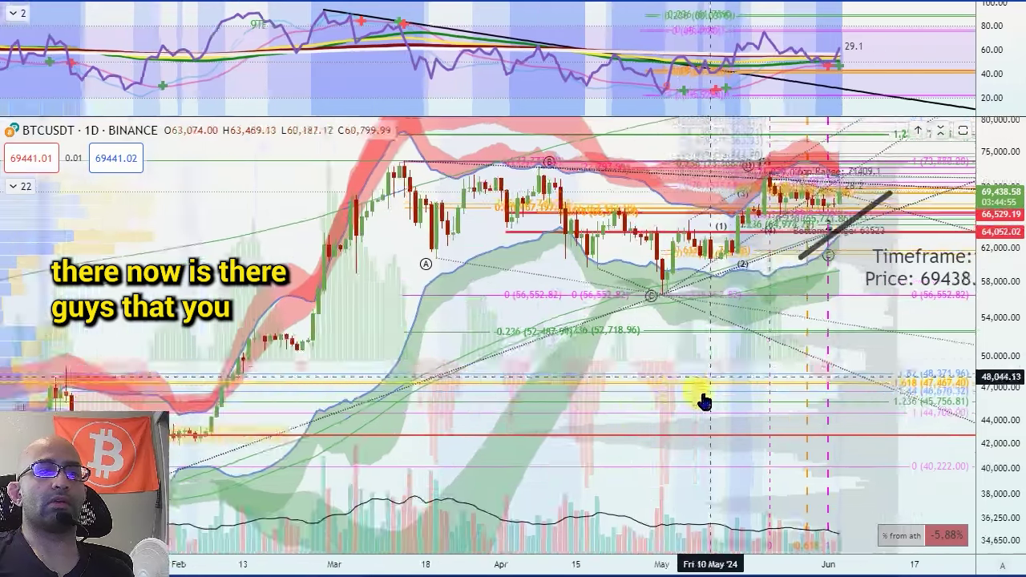
pyautogui.scroll(2, 633, 401)
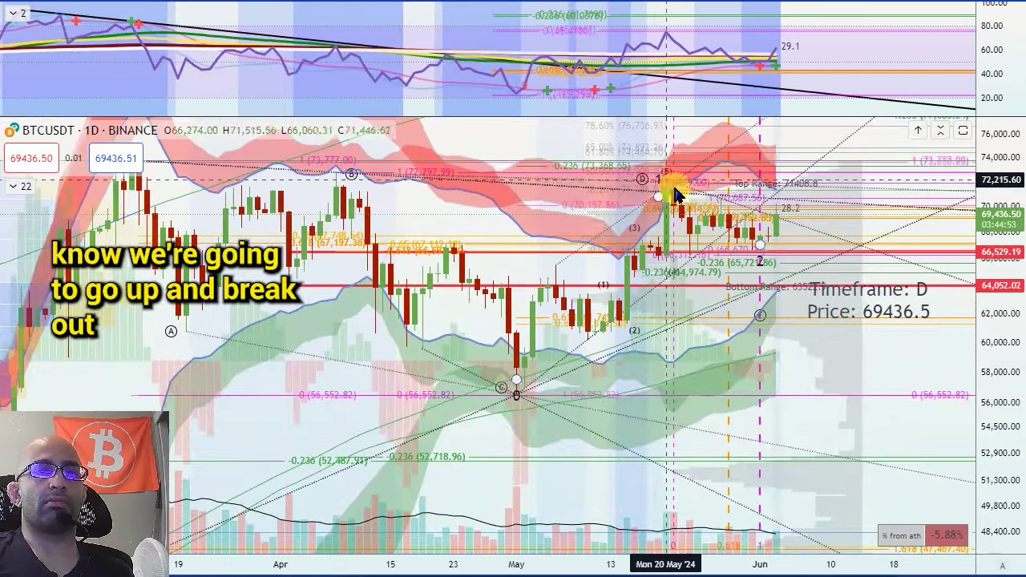
pyautogui.scroll(-2, 525, 374)
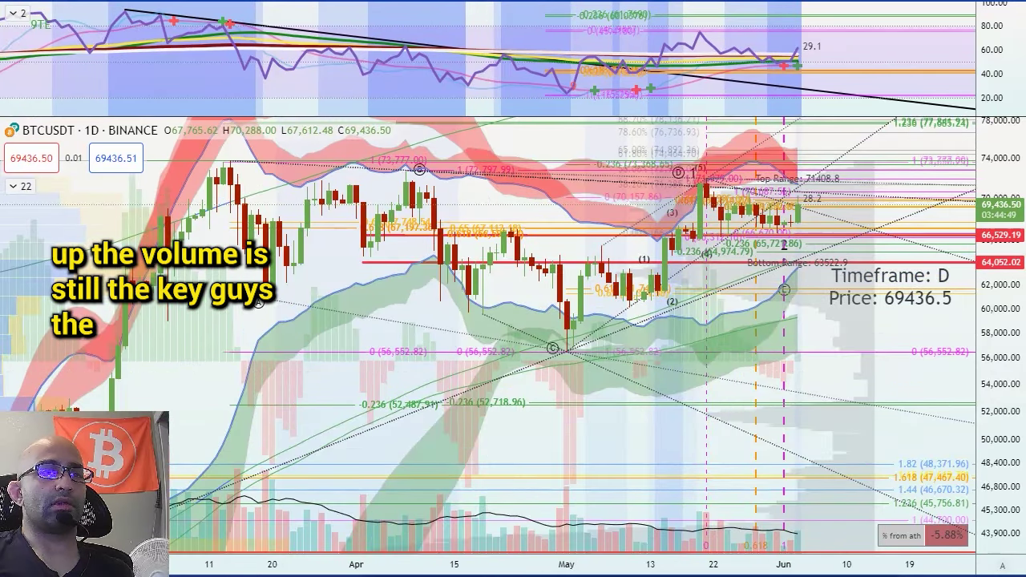
pyautogui.moveTo(218, 488)
pyautogui.mouseDown()
pyautogui.moveTo(714, 550)
pyautogui.moveTo(826, 531)
pyautogui.mouseUp()
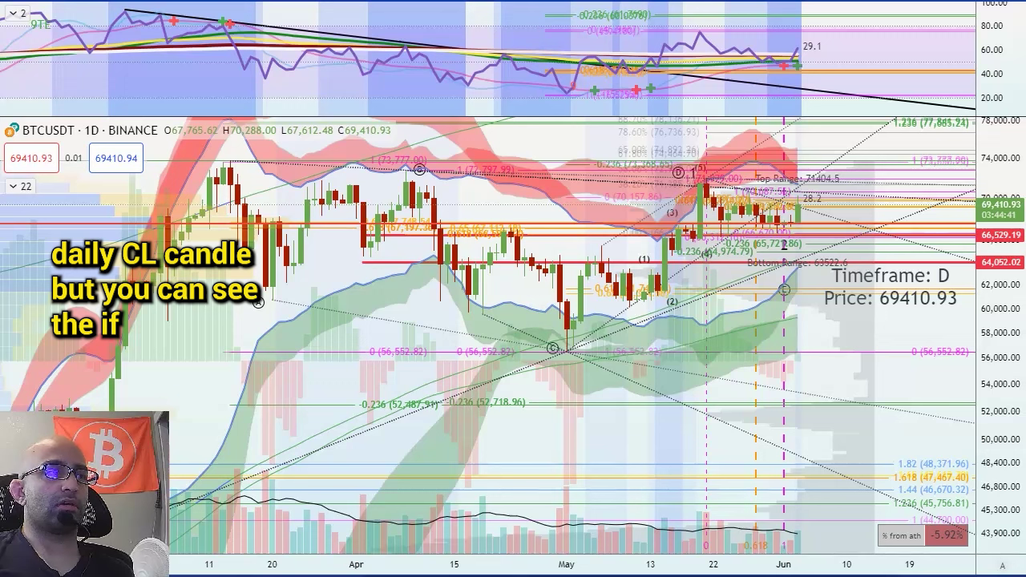
pyautogui.moveTo(798, 518); pyautogui.dragTo(794, 563)
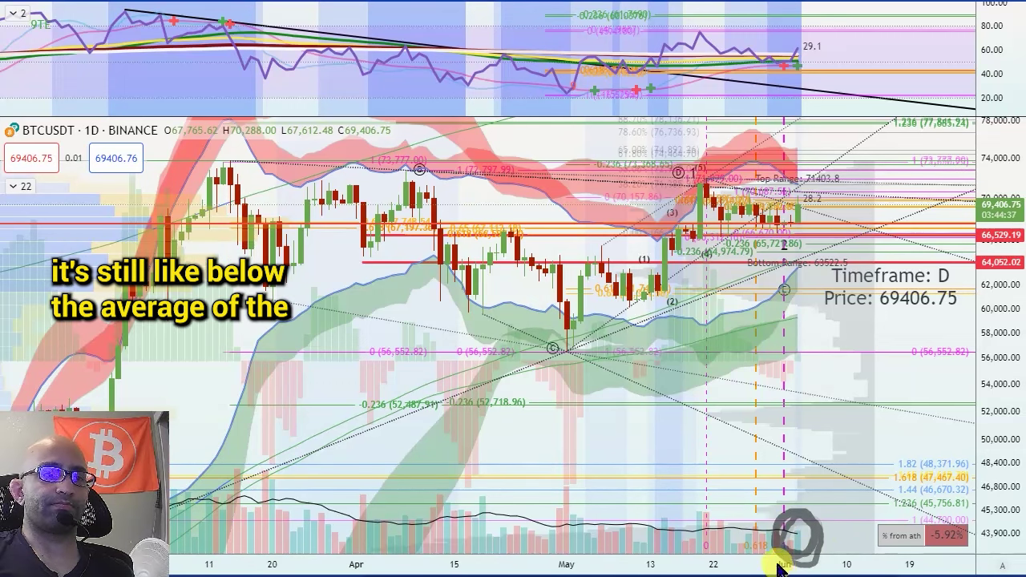
pyautogui.click(788, 527)
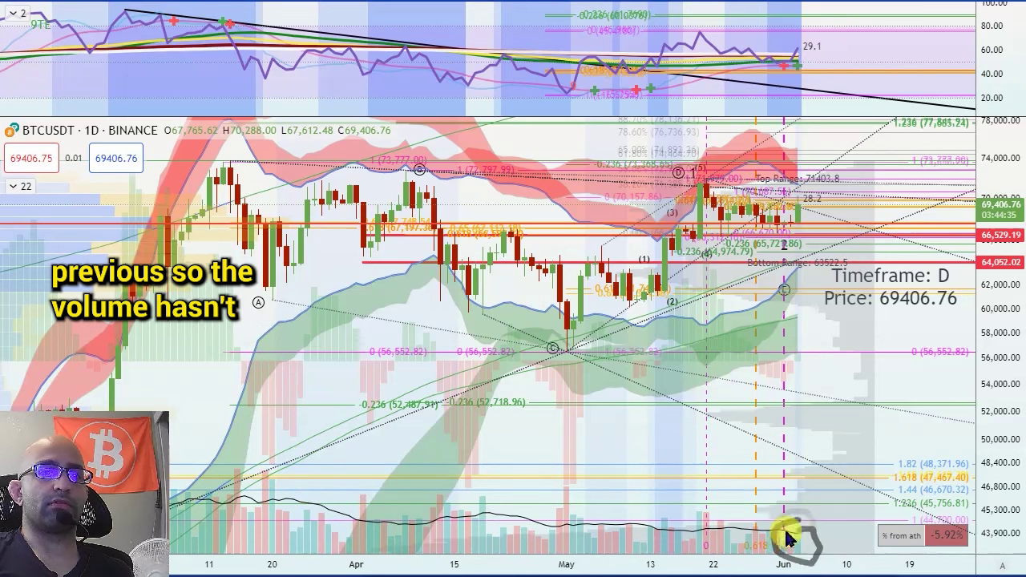
pyautogui.click(661, 528)
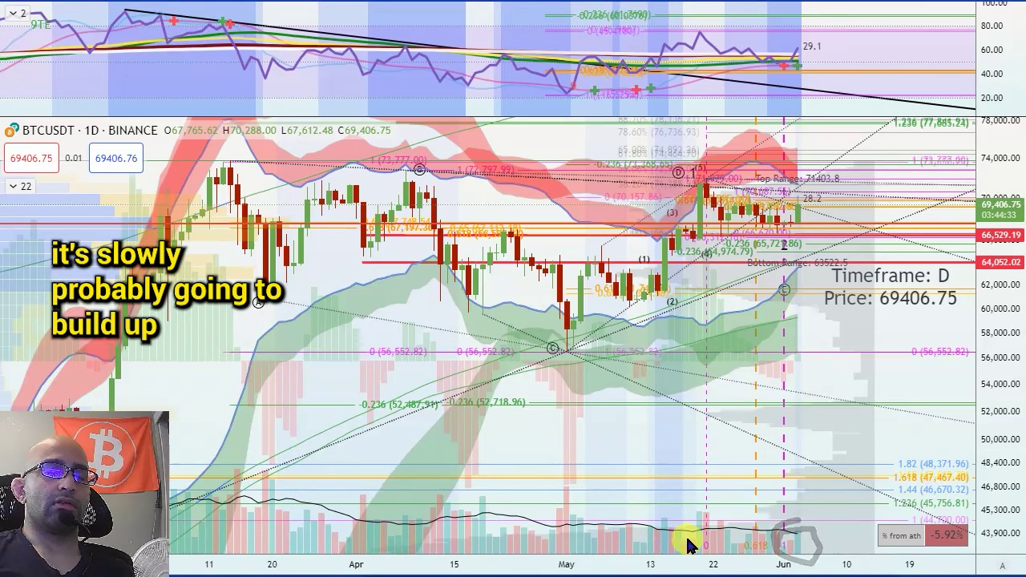
# - Retrace the declining daily volume average and sketch a short rising path beyond the latest volume bar
pyautogui.moveTo(807, 544); pyautogui.dragTo(840, 513)
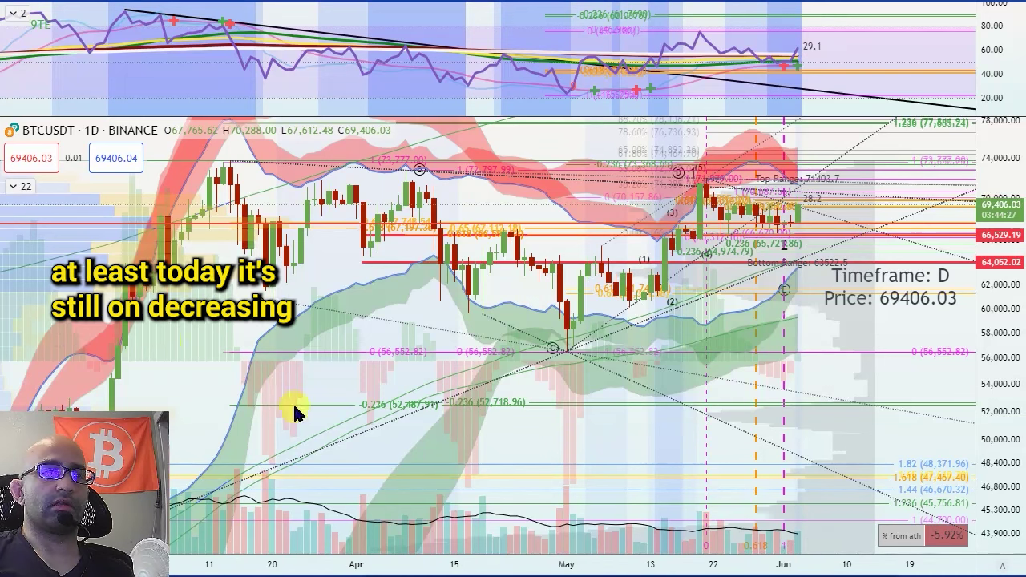
pyautogui.moveTo(240, 481)
pyautogui.mouseDown()
pyautogui.moveTo(756, 522)
pyautogui.moveTo(830, 539)
pyautogui.mouseUp()
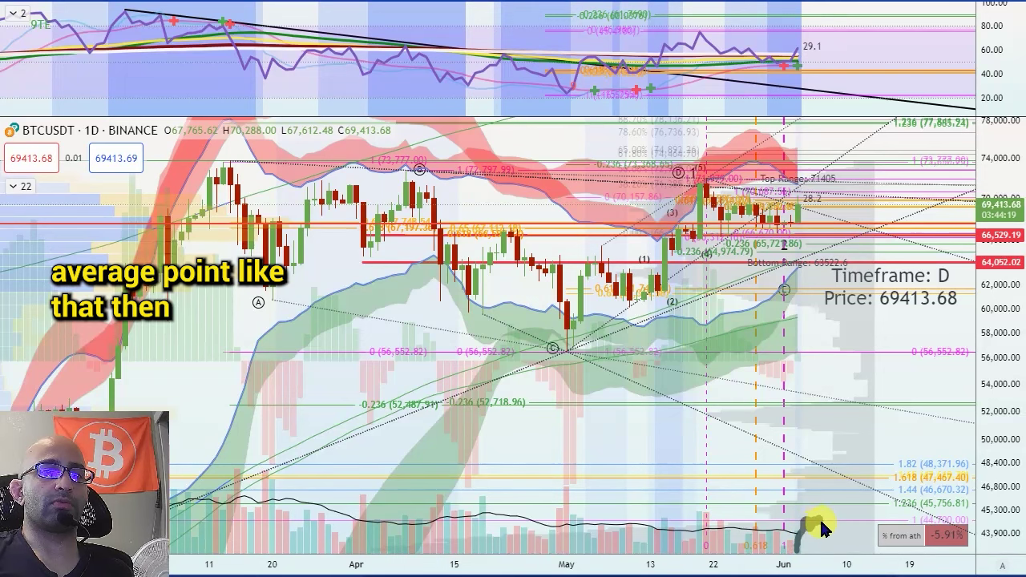
pyautogui.moveTo(823, 527); pyautogui.dragTo(841, 514)
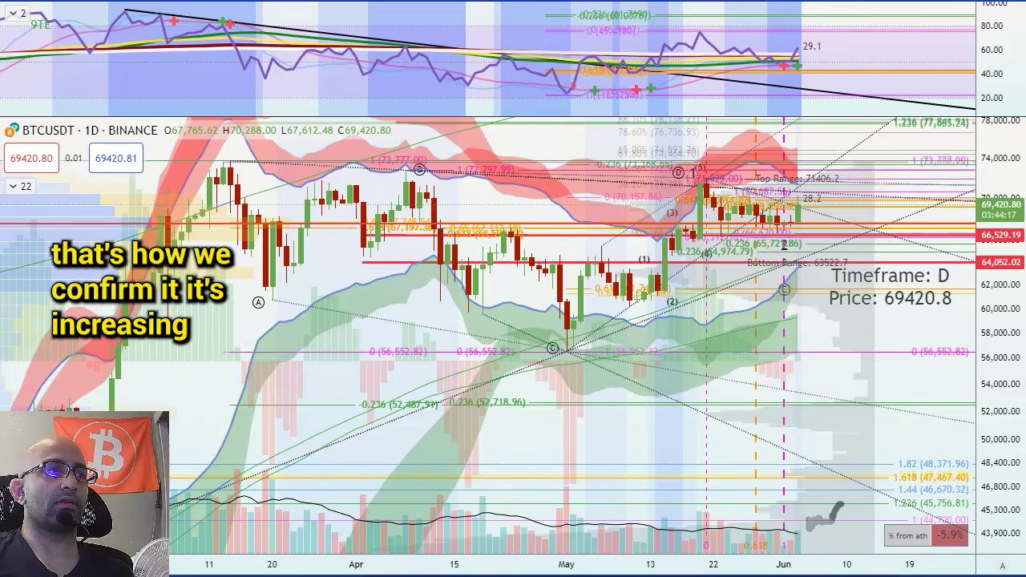
# - Hide the indicators on the daily chart and sketch over the wave count from the April swings to the early-June pullback
pyautogui.scroll(2, 784, 251)
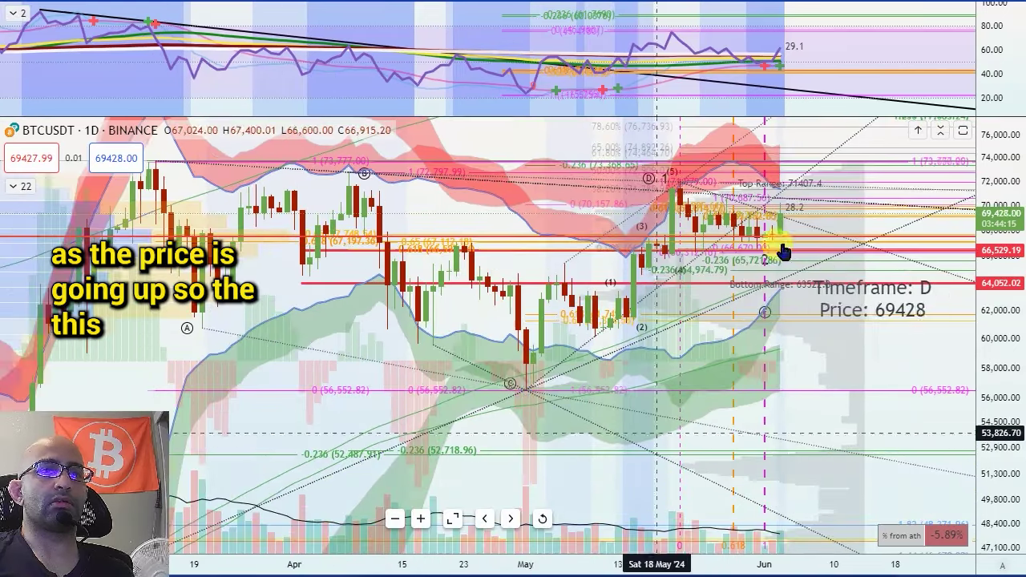
pyautogui.scroll(2, 784, 251)
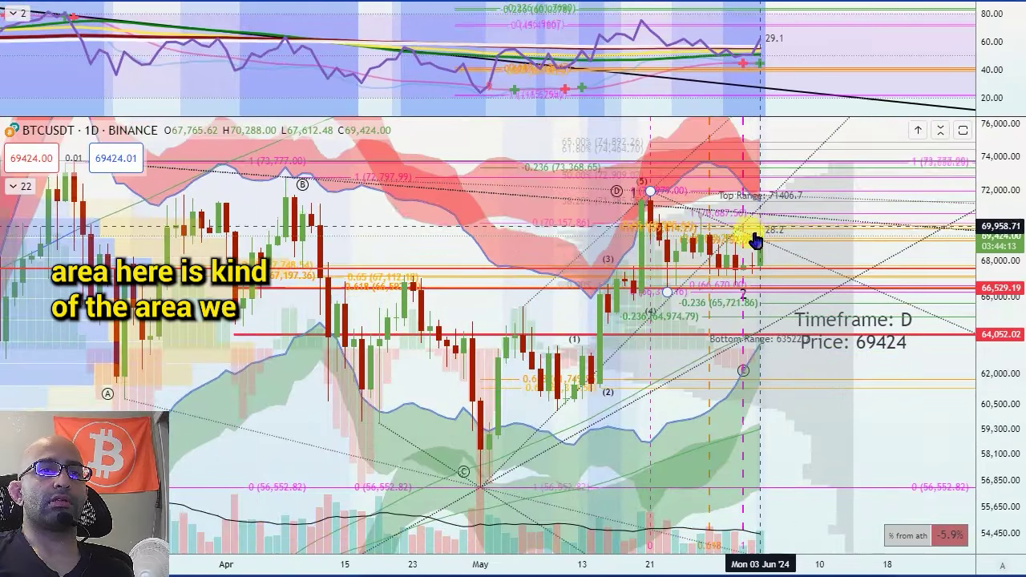
pyautogui.scroll(3, 816, 300)
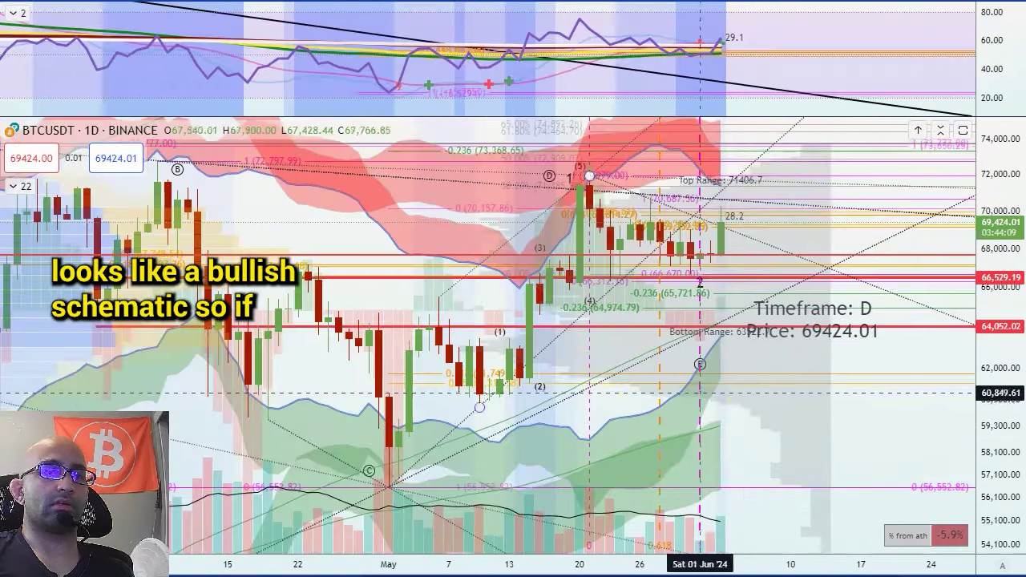
pyautogui.hotkey('ctrl', 'alt', 'h')
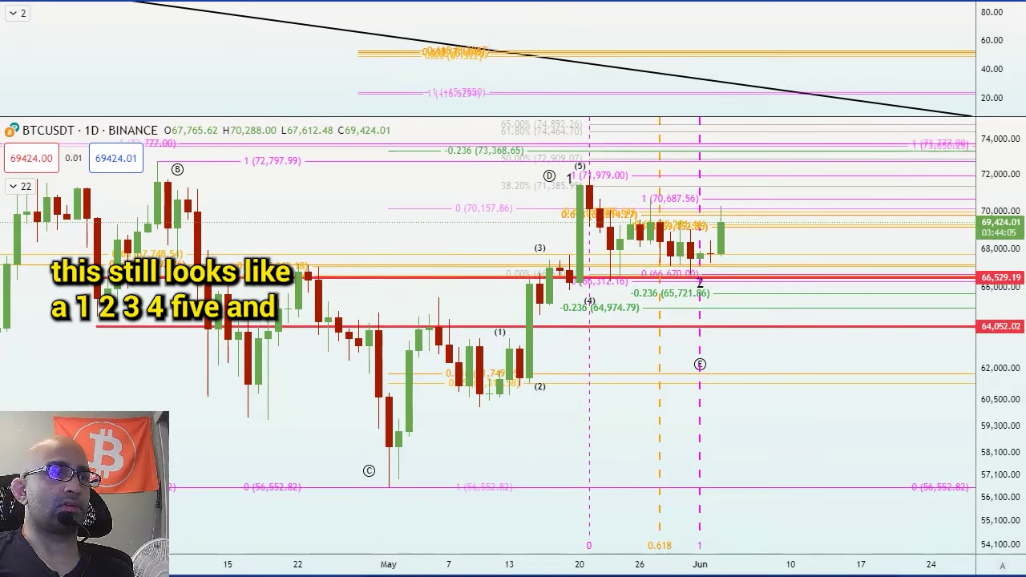
pyautogui.moveTo(594, 204)
pyautogui.mouseDown()
pyautogui.moveTo(609, 282)
pyautogui.moveTo(694, 276)
pyautogui.mouseUp()
pyautogui.moveTo(512, 335)
pyautogui.mouseDown()
pyautogui.moveTo(594, 175)
pyautogui.moveTo(691, 266)
pyautogui.mouseUp()
pyautogui.moveTo(425, 311)
pyautogui.mouseDown()
pyautogui.moveTo(344, 339)
pyautogui.moveTo(392, 282)
pyautogui.moveTo(466, 288)
pyautogui.moveTo(284, 357)
pyautogui.mouseUp()
pyautogui.moveTo(450, 272)
pyautogui.mouseDown()
pyautogui.moveTo(343, 449)
pyautogui.moveTo(276, 303)
pyautogui.mouseUp()
# - Switch to the 3-day chart, draw a descending line over its oscillator and outline the April–June oscillator section with two converging lines
pyautogui.hotkey('ctrl', 'Tab')
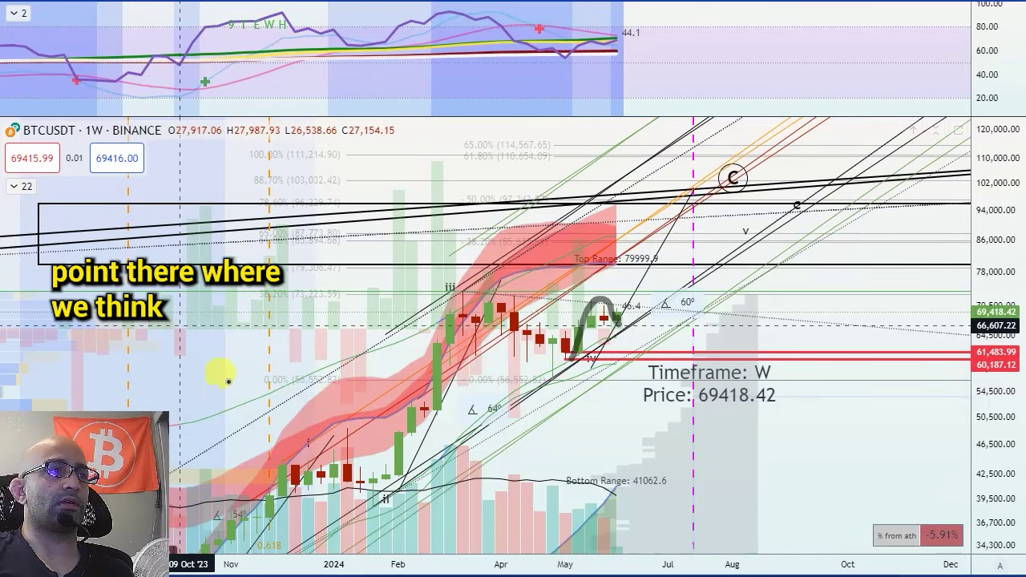
pyautogui.hotkey('ctrl', 'Tab')
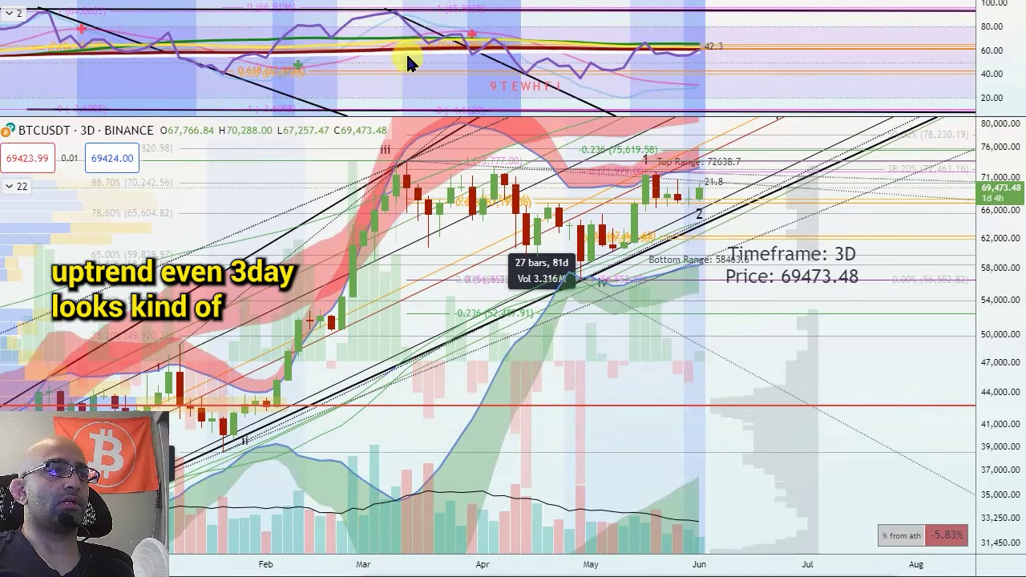
pyautogui.moveTo(441, 12); pyautogui.dragTo(649, 86)
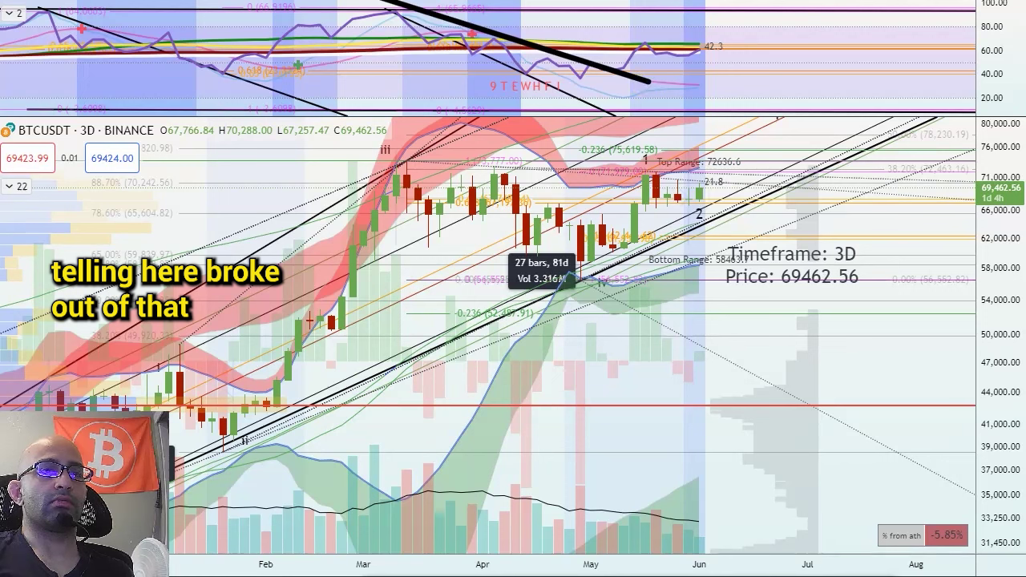
pyautogui.moveTo(634, 49); pyautogui.dragTo(745, 44)
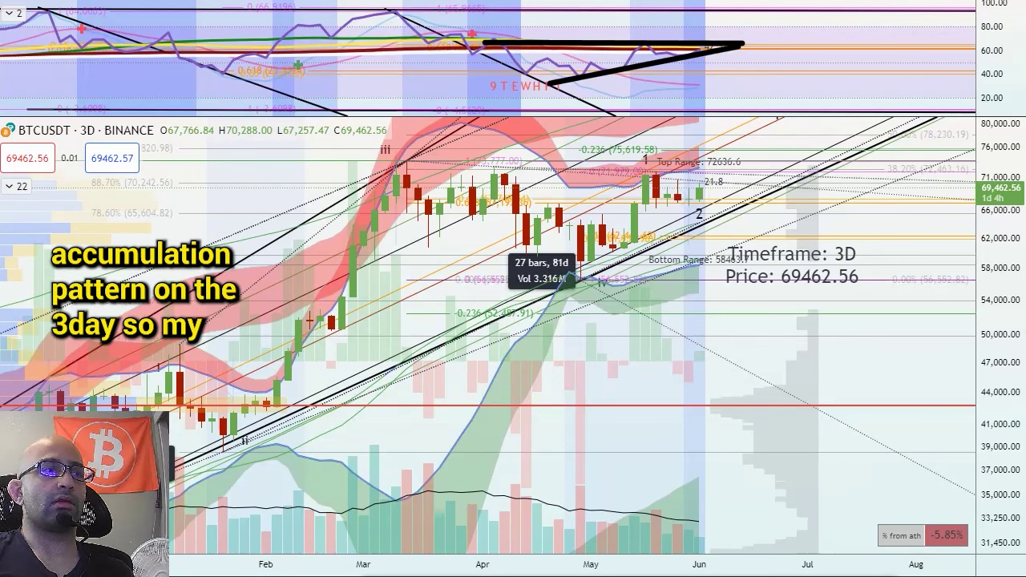
# - Examine how tight the Bollinger bands are around price on the 3-day chart
pyautogui.press('Tab')
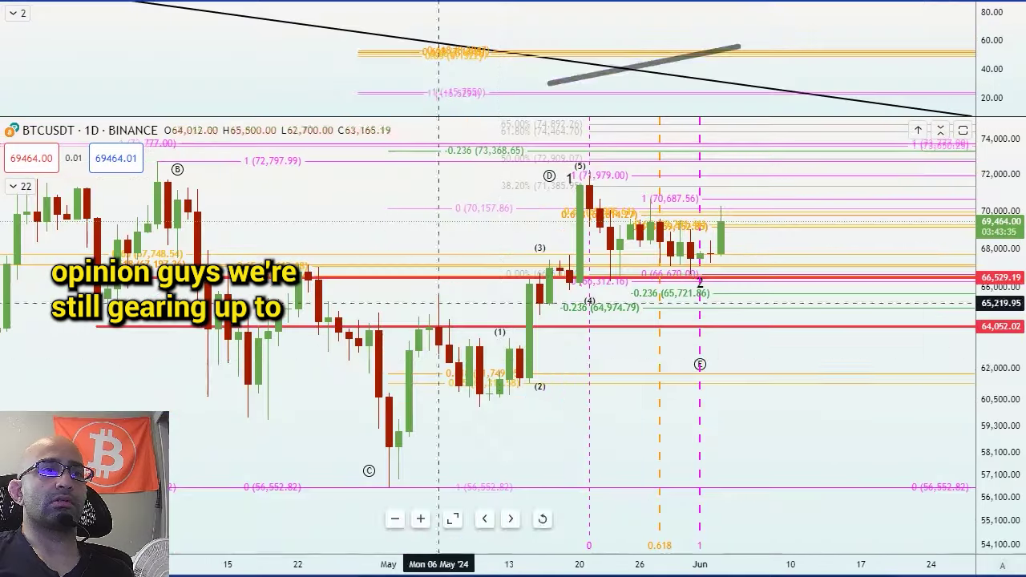
pyautogui.press('Tab')
pyautogui.scroll(-4, 765, 383)
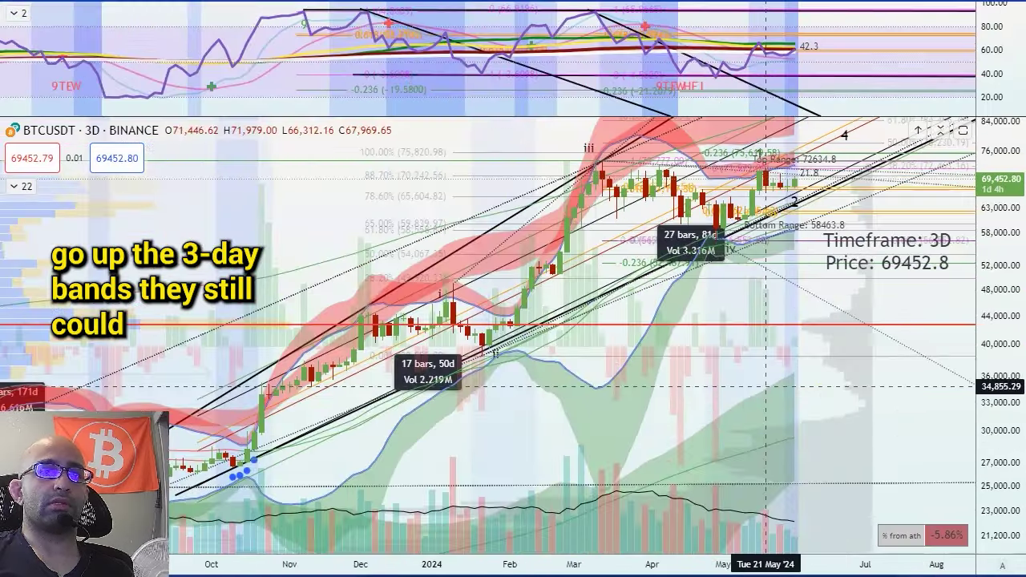
pyautogui.scroll(3, 786, 172)
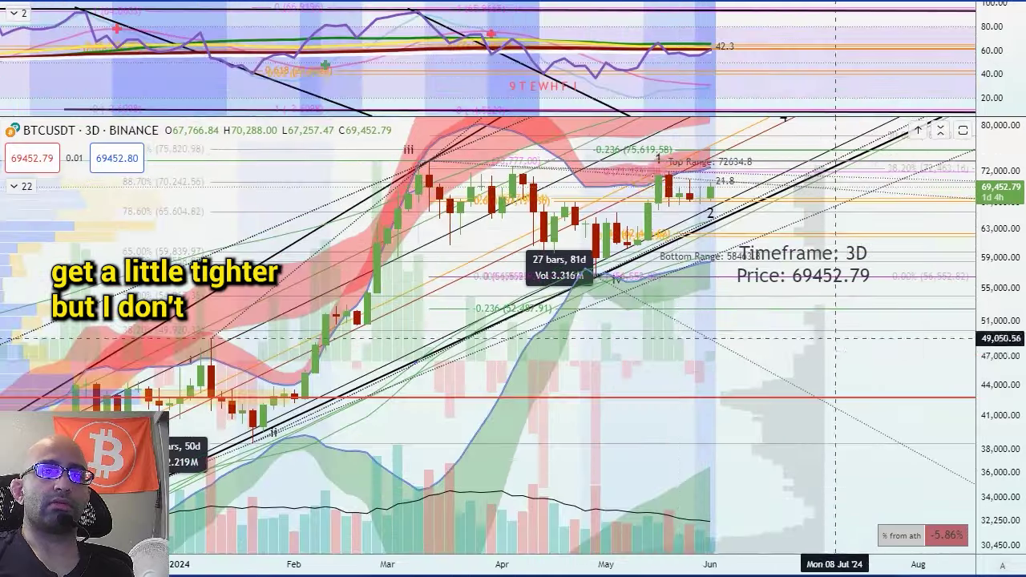
pyautogui.scroll(-5, 756, 284)
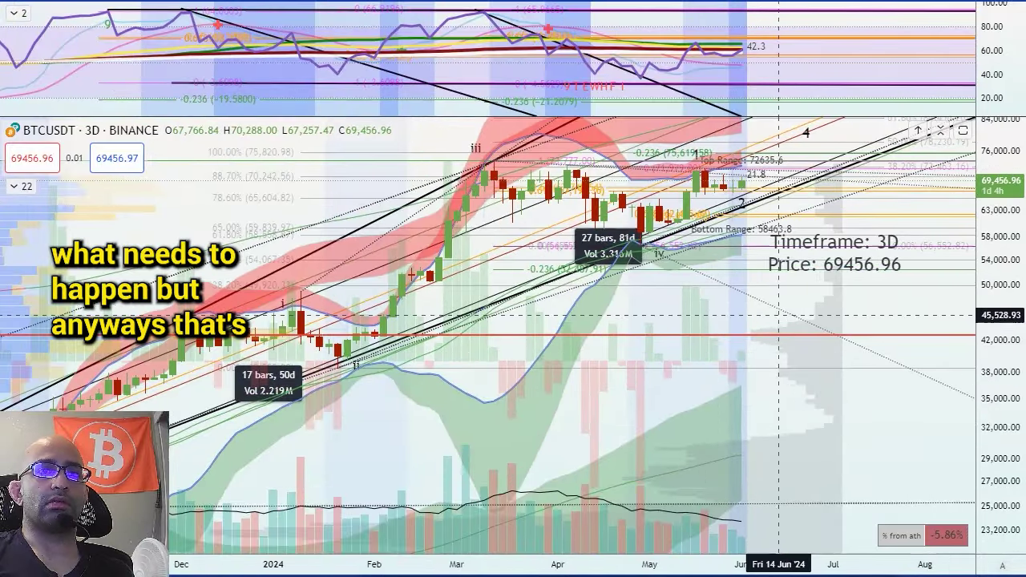
# - Return to the daily chart, review the wave count and show the hidden indicators again
pyautogui.press('1')
pyautogui.press('d')
pyautogui.press('Return')
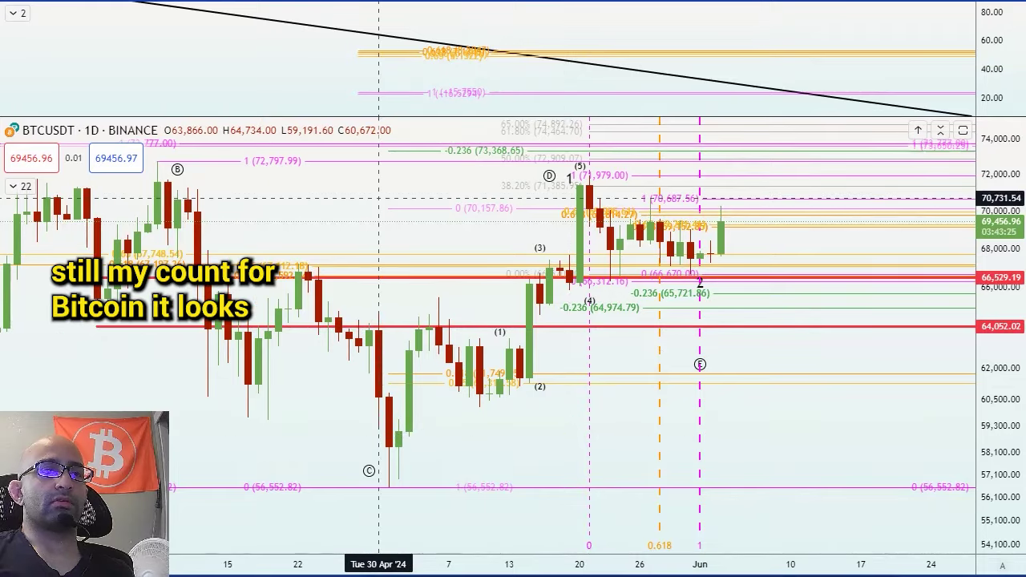
pyautogui.scroll(-3, 664, 282)
pyautogui.scroll(1, 730, 313)
pyautogui.scroll(1, 949, 302)
pyautogui.moveTo(999, 274)
pyautogui.mouseDown()
pyautogui.moveTo(1001, 252)
pyautogui.moveTo(997, 262)
pyautogui.mouseUp()
pyautogui.moveTo(464, 196); pyautogui.dragTo(406, 249)
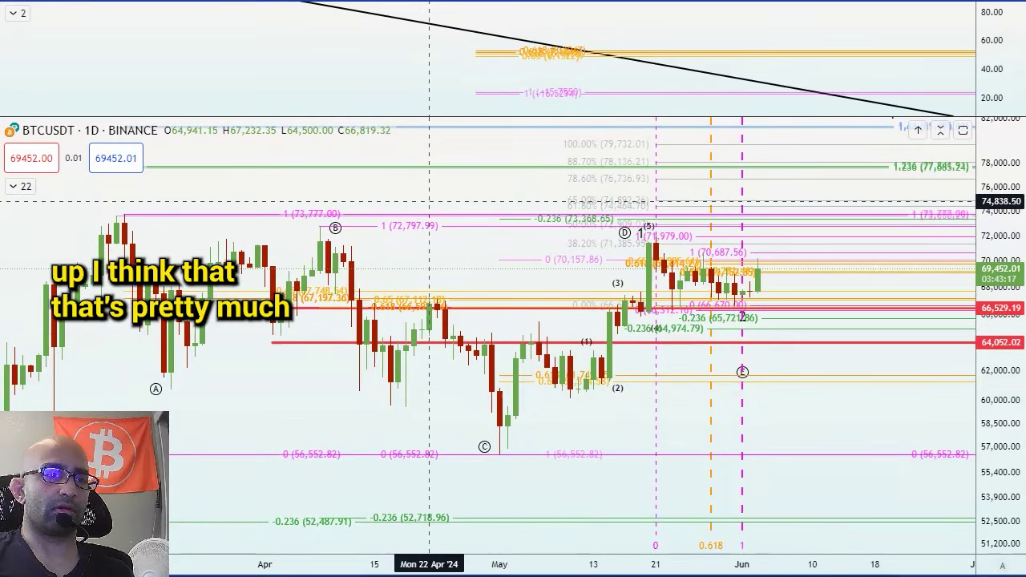
pyautogui.hotkey('ctrl', 'alt', 'h')
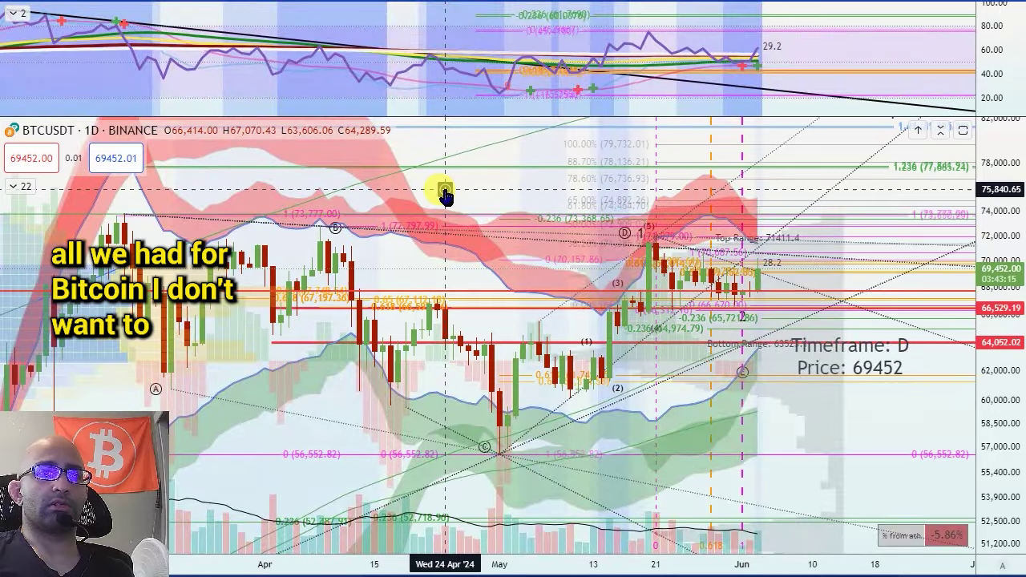
pyautogui.hotkey('ctrl', 'alt', 'h')
# - Switch to the BTCUSDT.P 1h chart and mark the liquidity levels below price down to about 64,000
pyautogui.press('Tab')
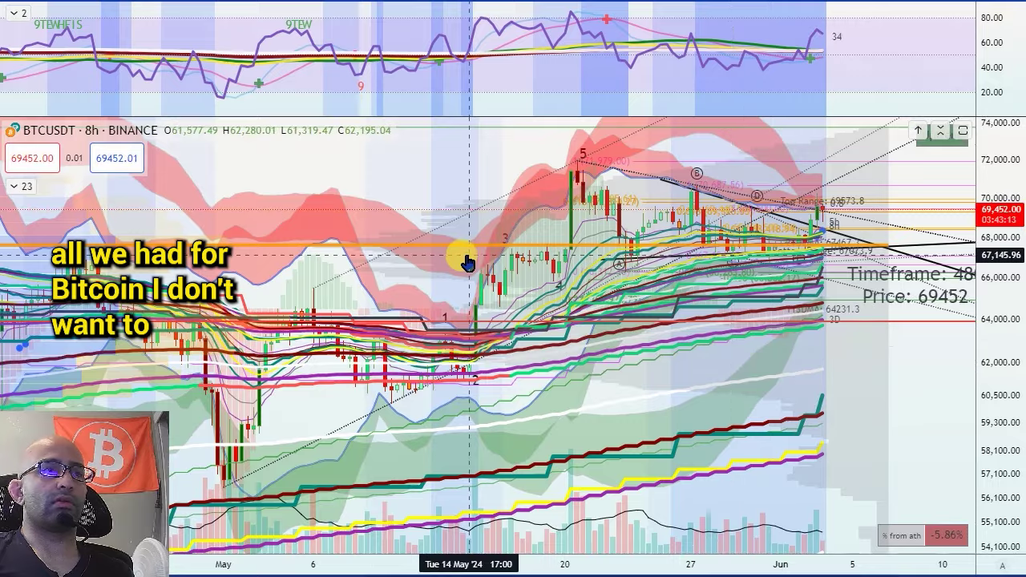
pyautogui.press('Tab')
pyautogui.press('Tab')
pyautogui.press('Tab')
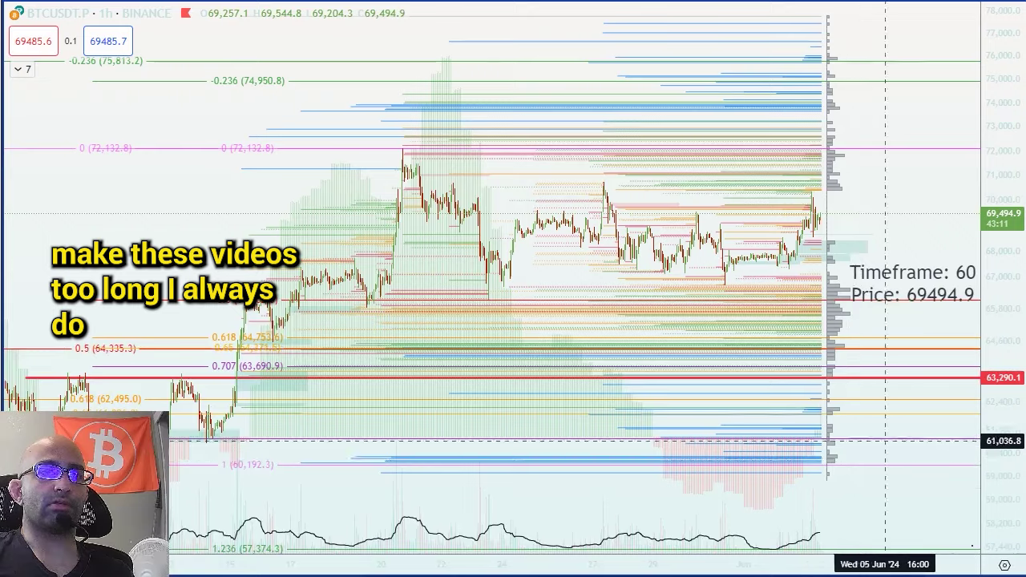
pyautogui.scroll(1, 712, 361)
pyautogui.scroll(5, 716, 363)
pyautogui.moveTo(1003, 210); pyautogui.dragTo(1004, 238)
pyautogui.moveTo(796, 218); pyautogui.dragTo(812, 236)
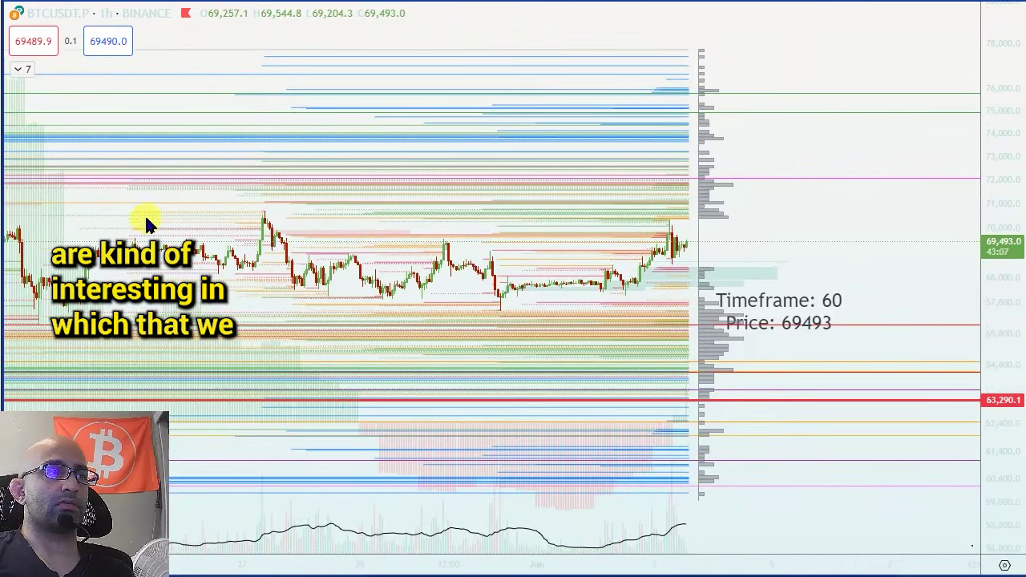
pyautogui.moveTo(728, 283); pyautogui.dragTo(702, 377)
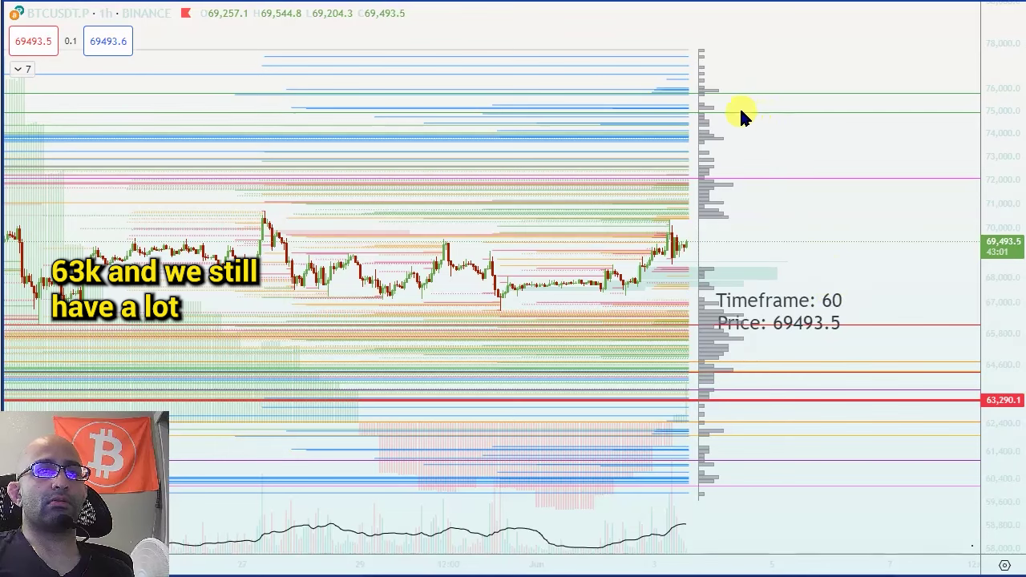
# - Mark the liquidity clusters above price between about 70,000 and 75,000 and the one below around 66,000 on the 1h chart
pyautogui.moveTo(734, 139); pyautogui.dragTo(684, 216)
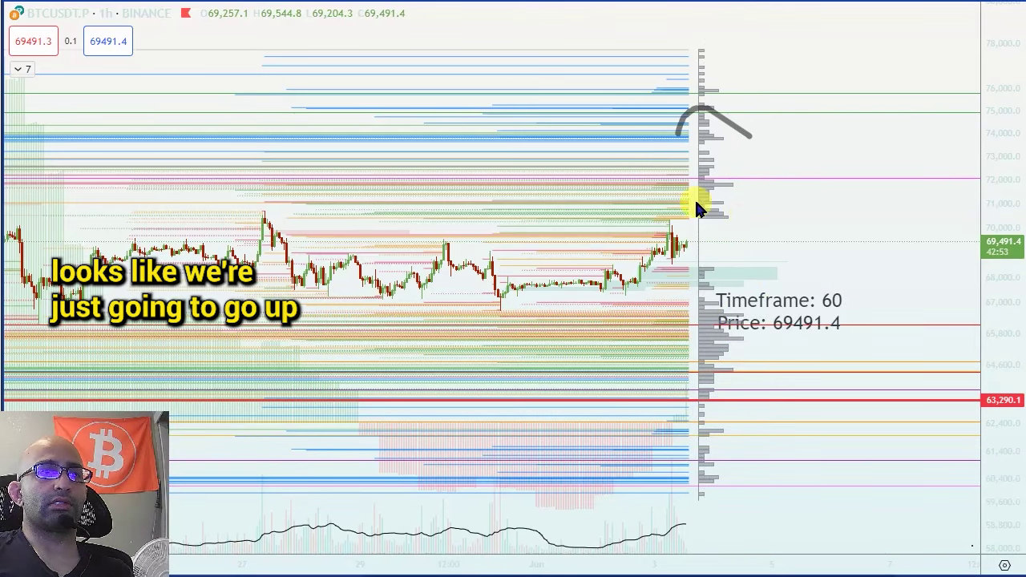
pyautogui.moveTo(676, 171); pyautogui.dragTo(728, 223)
pyautogui.moveTo(768, 319)
pyautogui.mouseDown()
pyautogui.moveTo(681, 373)
pyautogui.moveTo(770, 389)
pyautogui.moveTo(798, 329)
pyautogui.mouseUp()
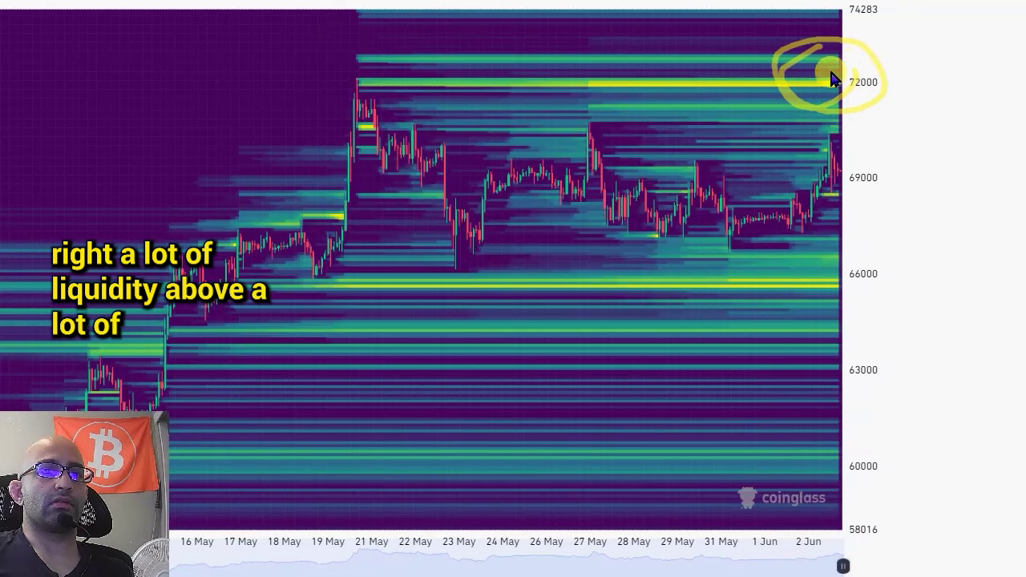
# - Circle the liquidity bands near 66000 and 72000 on the Coinglass heatmap with a path up to 72000, and bring up the 30 day liquidation chart
pyautogui.moveTo(772, 253); pyautogui.dragTo(895, 343)
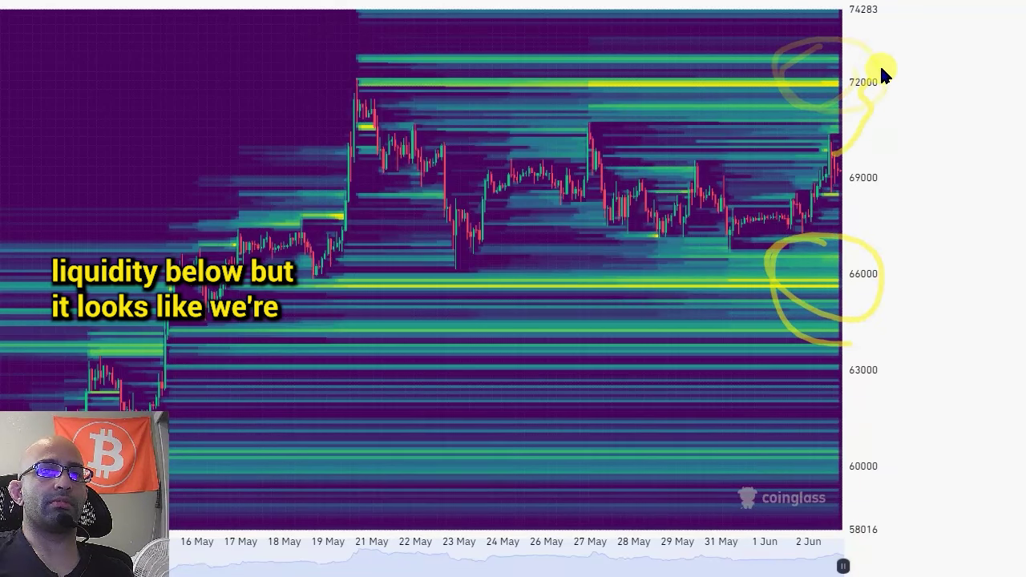
pyautogui.moveTo(879, 63); pyautogui.dragTo(919, 66)
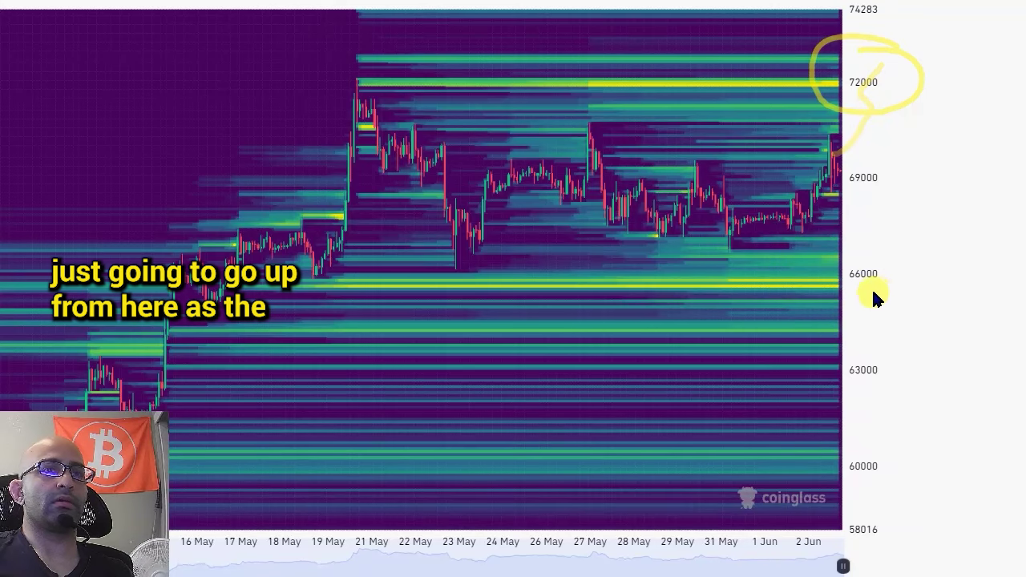
pyautogui.scroll(-7, 1009, 207)
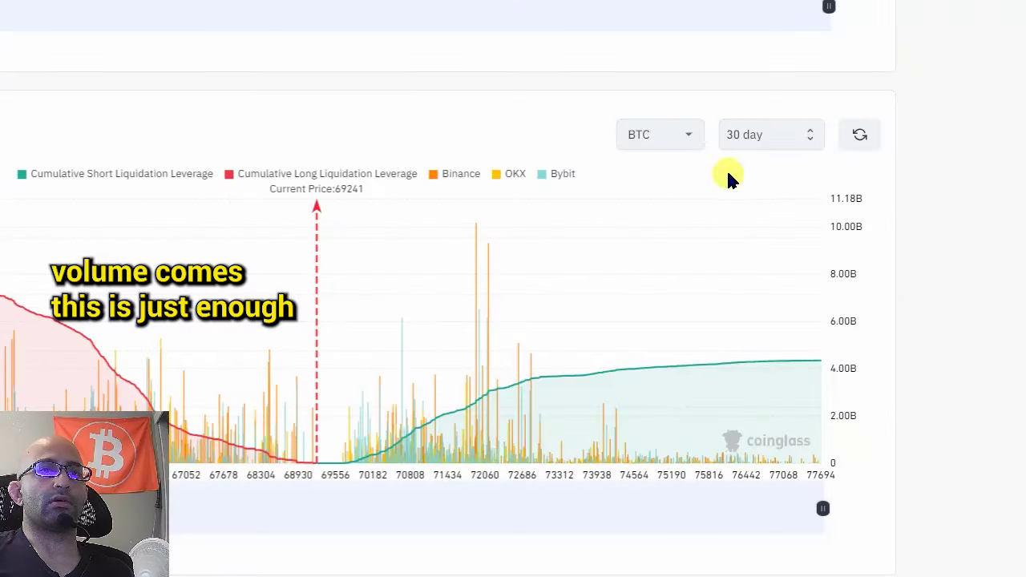